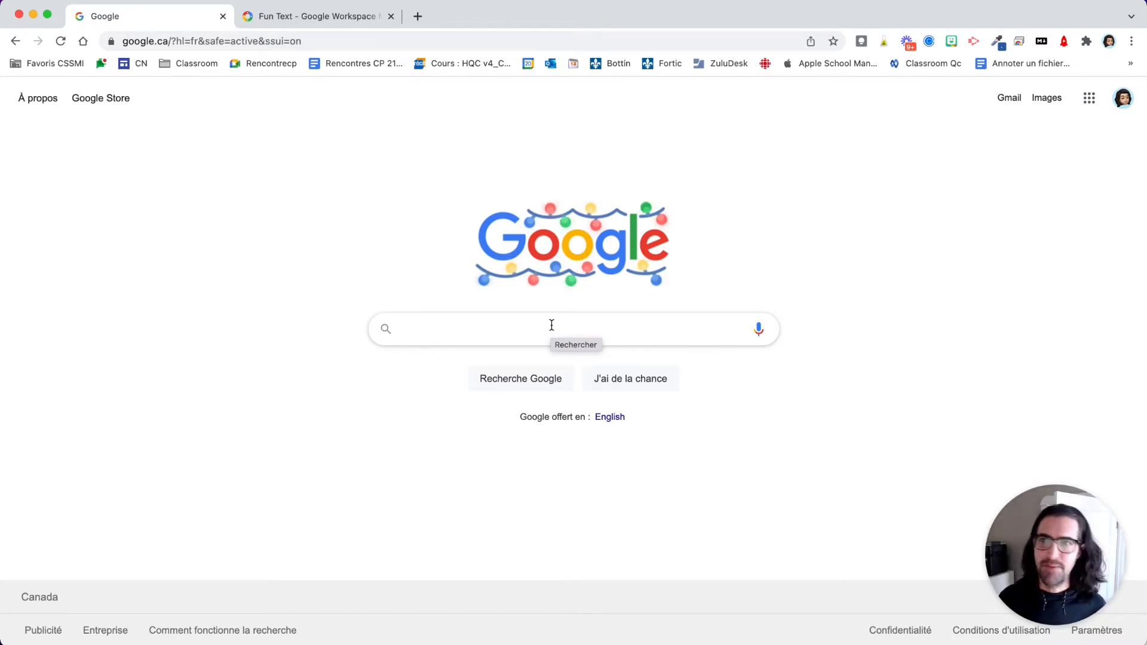
# Step: Install the Fun Text add-on from Google Workspace Marketplace, authorizing its access with the school account, and close the Marketplace page
pyautogui.click(335, 18)
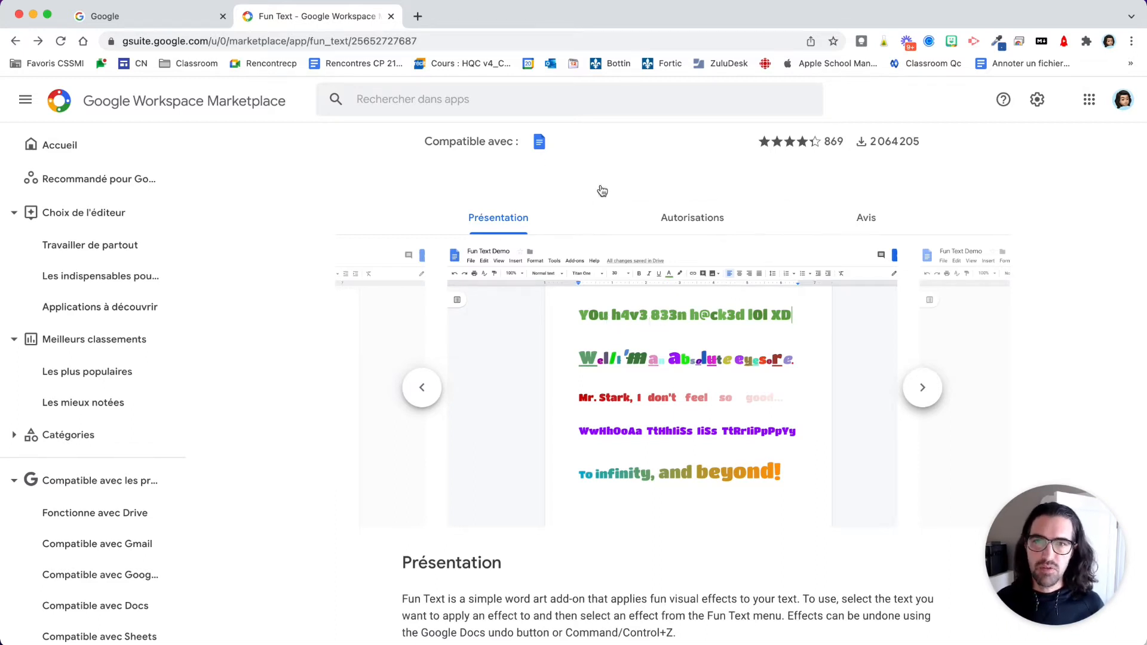
pyautogui.scroll(-1, 520, 439)
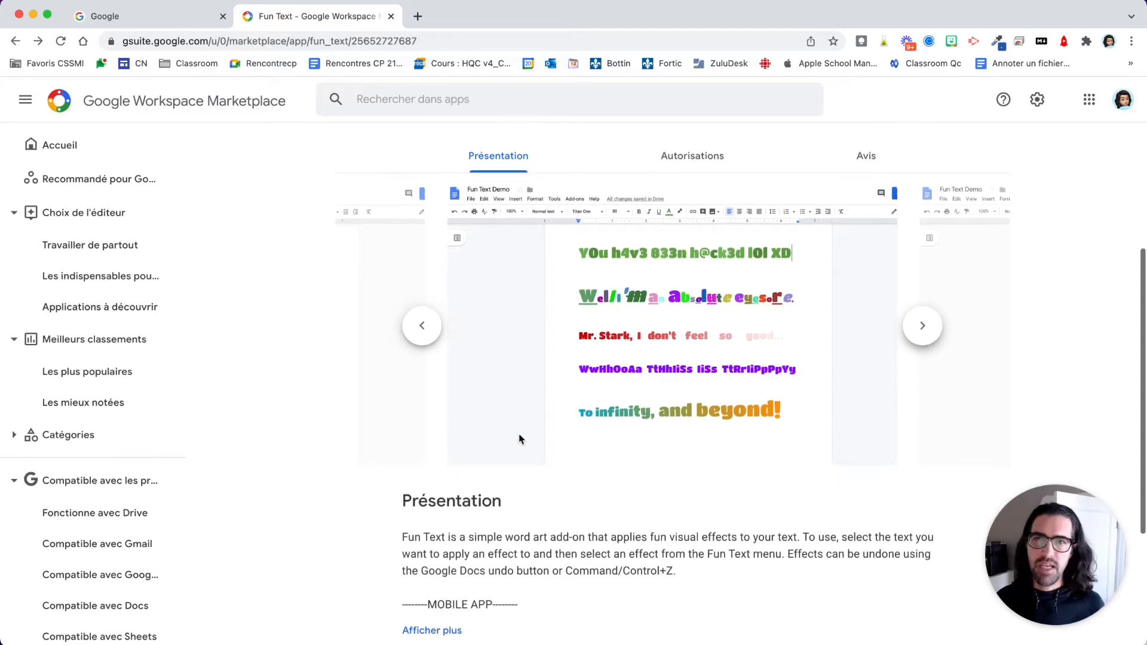
pyautogui.scroll(4, 520, 431)
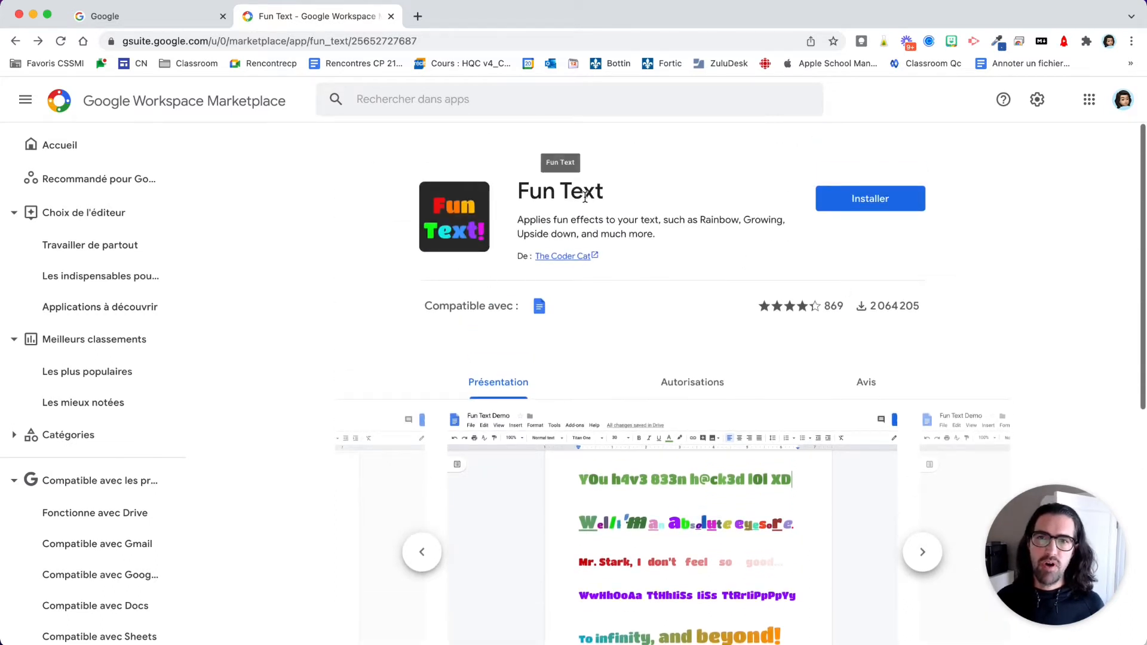
pyautogui.click(866, 202)
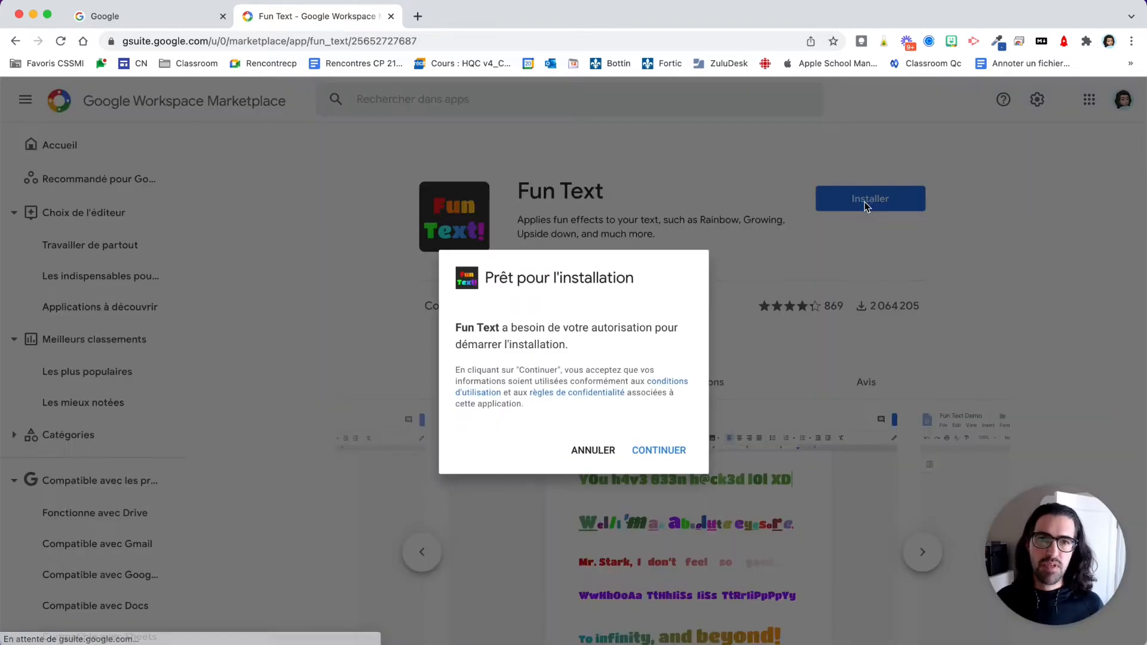
pyautogui.click(660, 450)
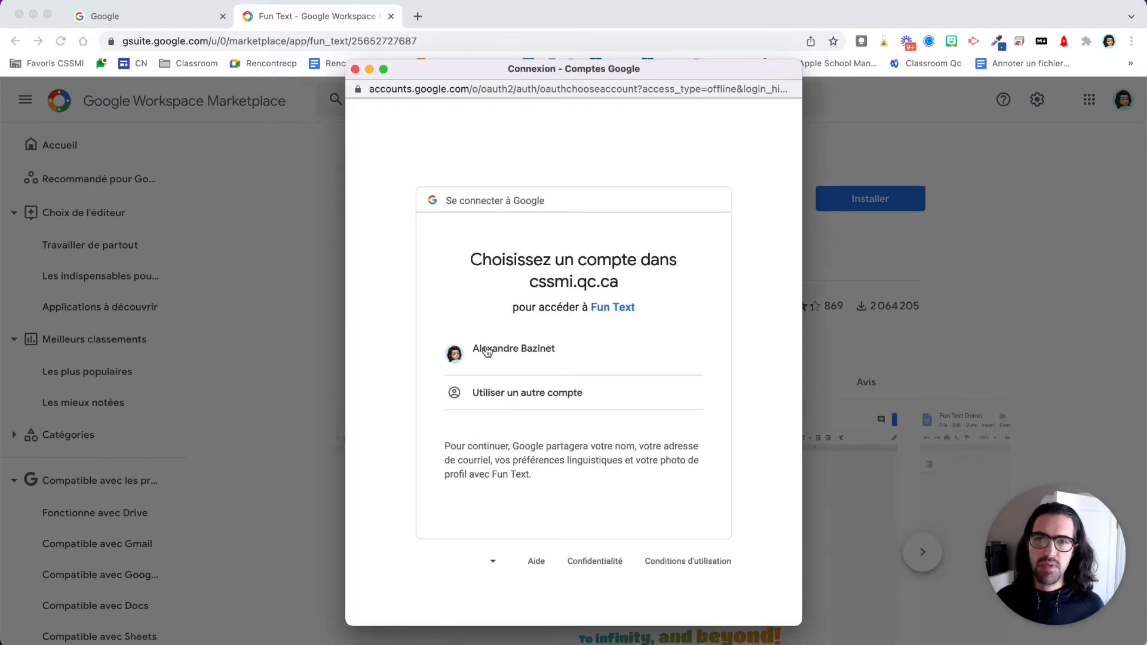
pyautogui.click(517, 355)
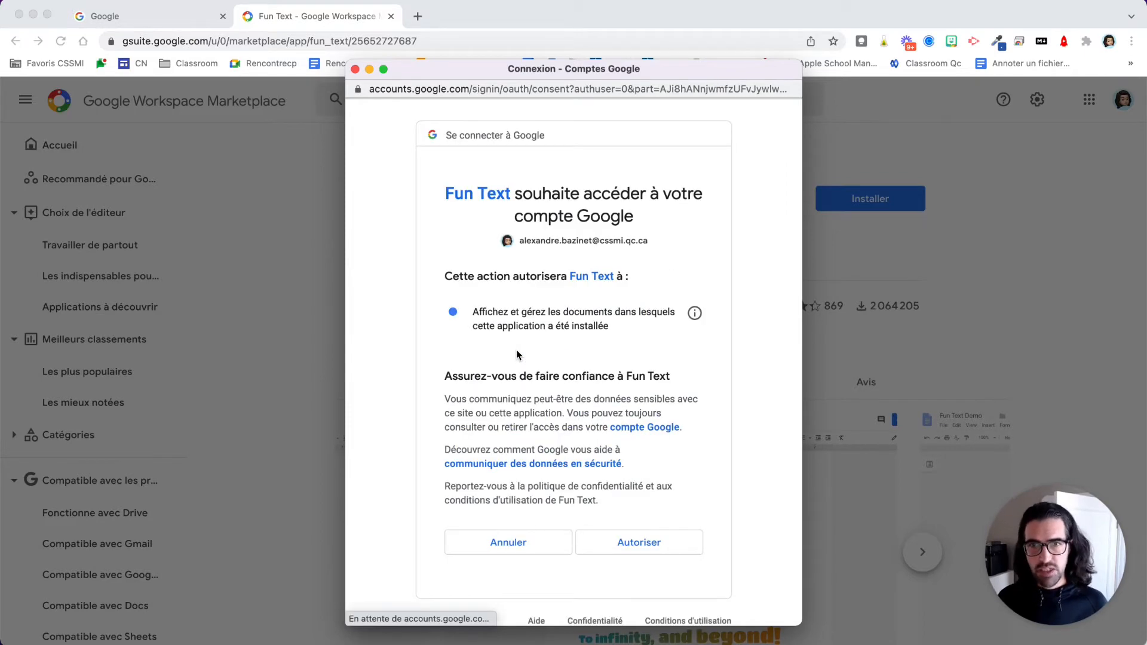
pyautogui.click(659, 546)
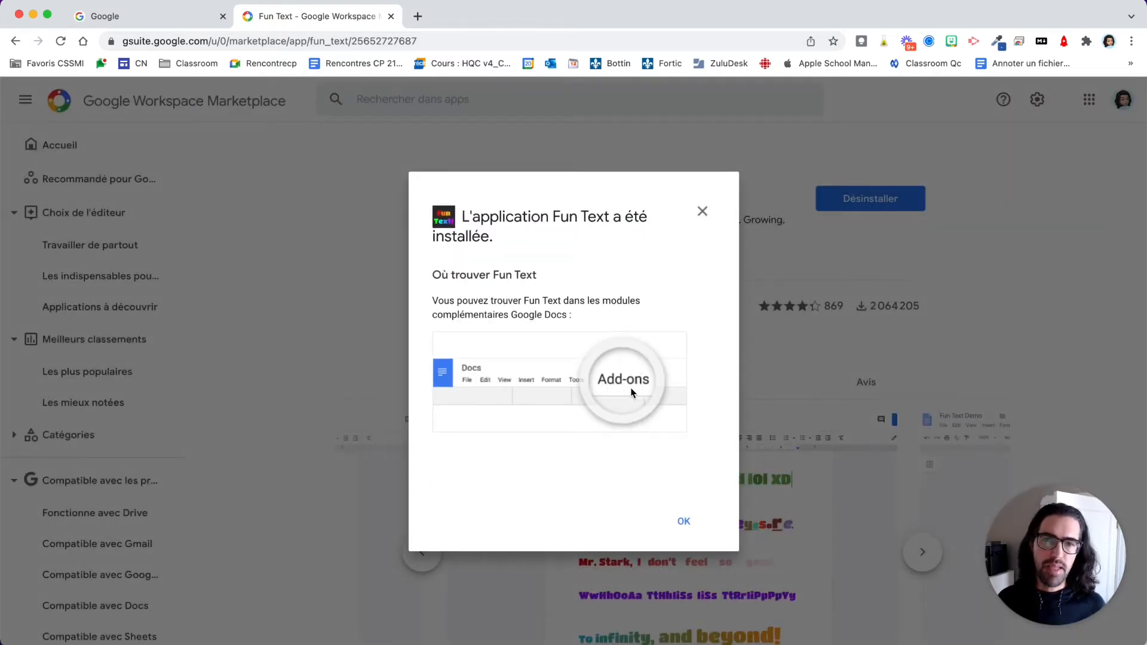
pyautogui.click(686, 524)
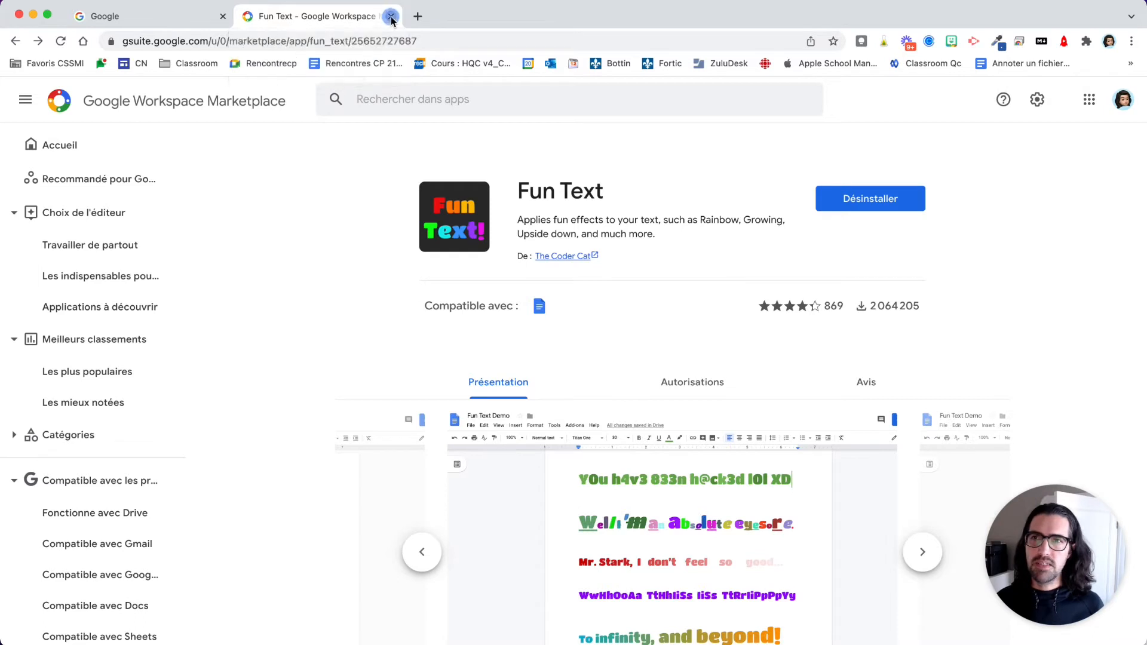
pyautogui.click(391, 18)
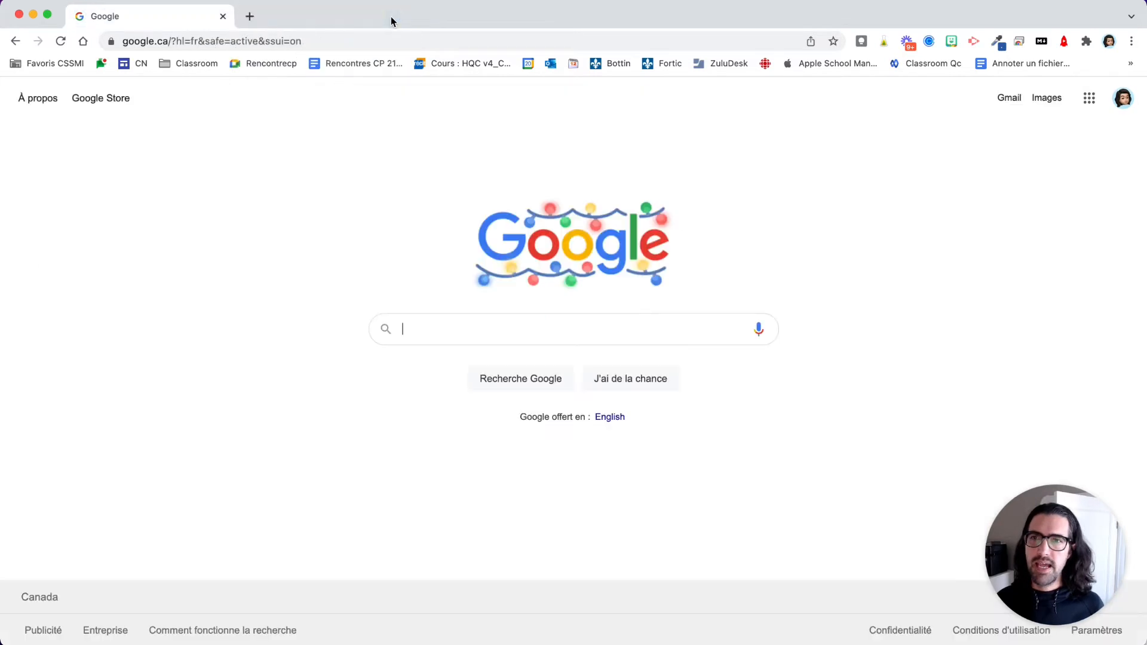
# Step: Open the Google Docs home page and select its web address for replacement
pyautogui.click(1089, 98)
pyautogui.click(958, 364)
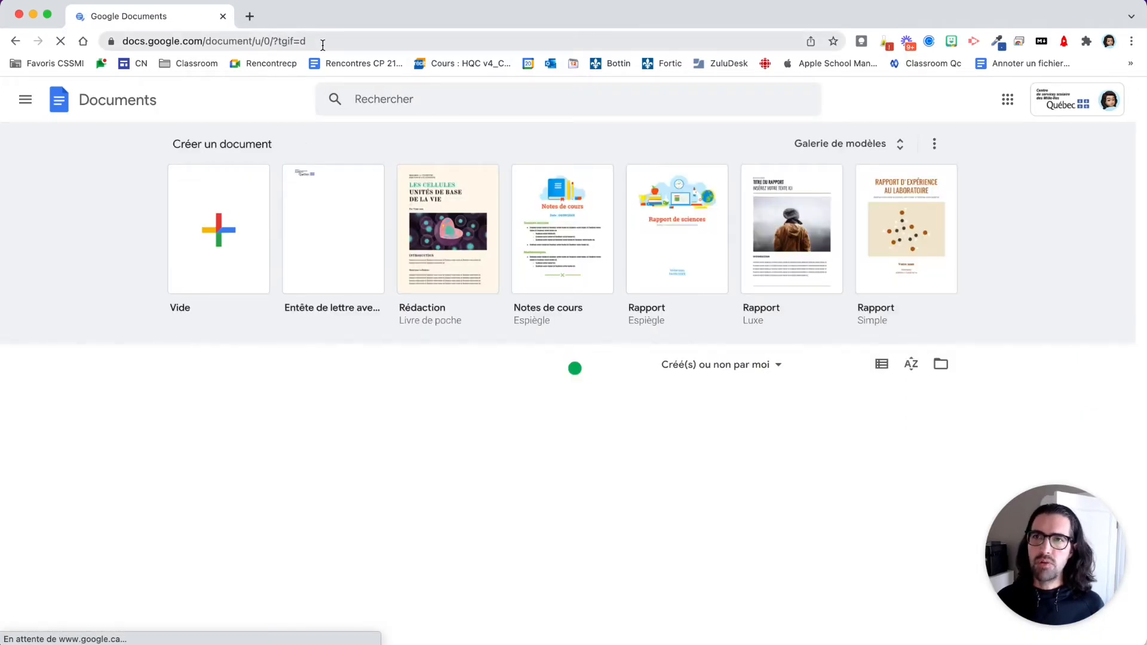
pyautogui.click(322, 45)
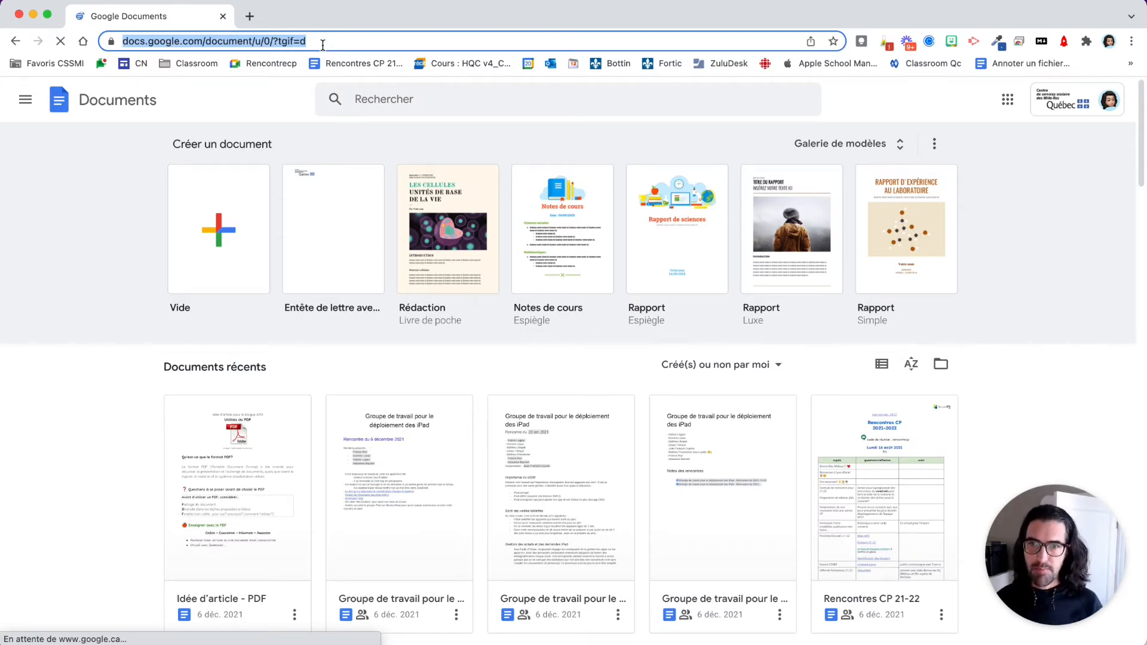
pyautogui.write('new')
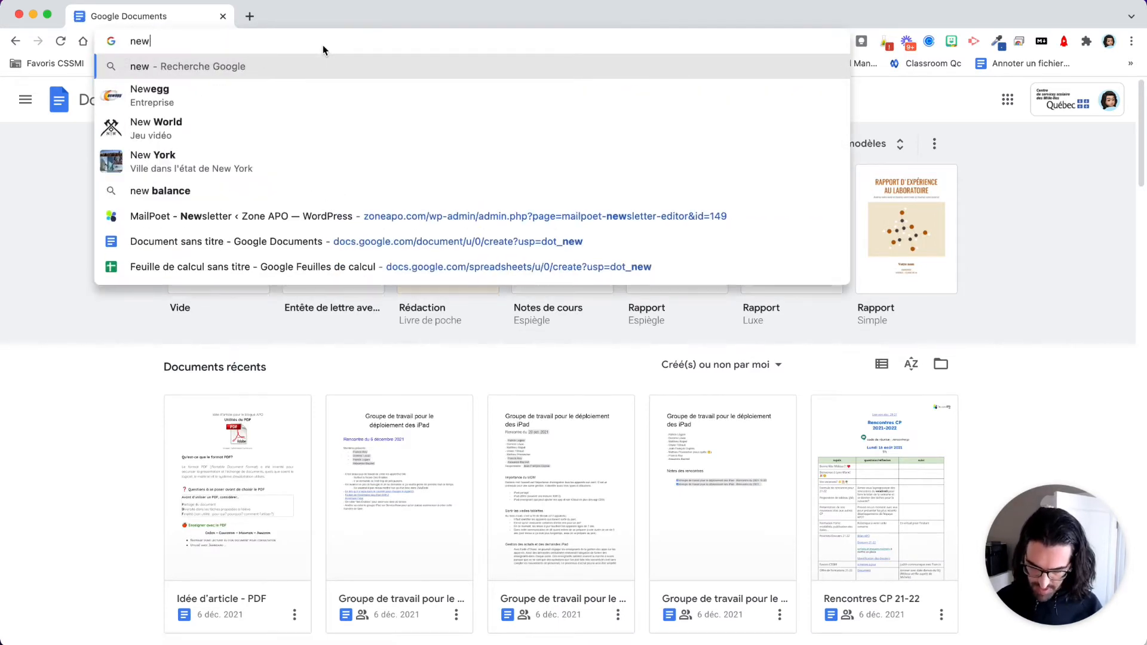
pyautogui.press('BackSpace')
pyautogui.press('BackSpace')
pyautogui.press('BackSpace')
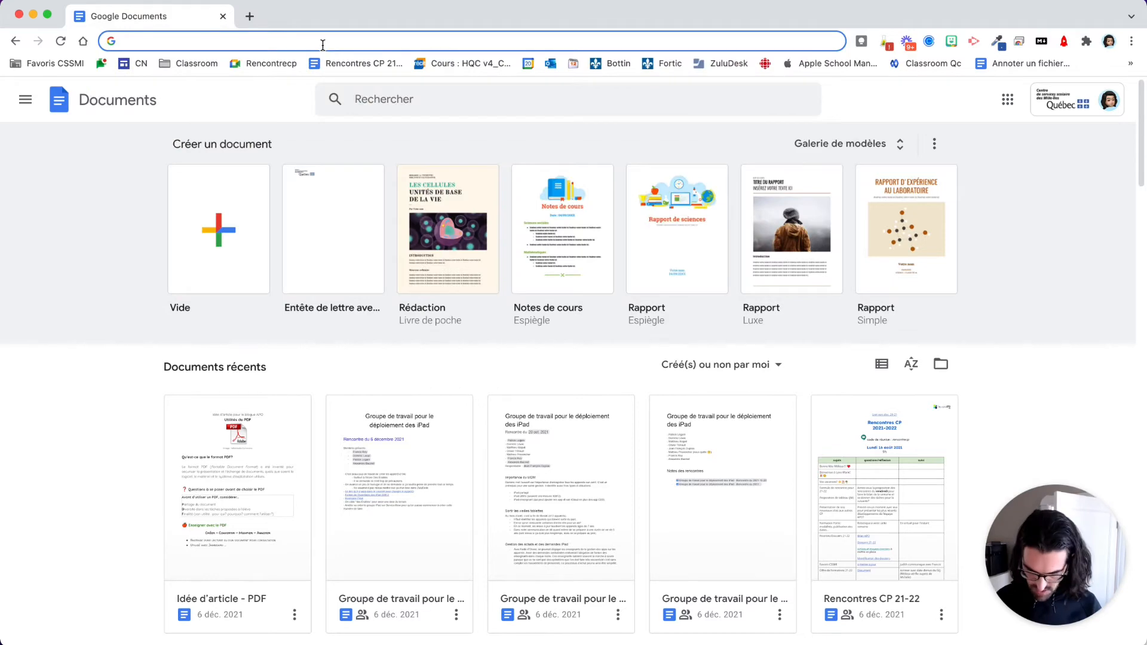
# Step: Create a new blank document by loading the address docs.new
pyautogui.write('docs.n')
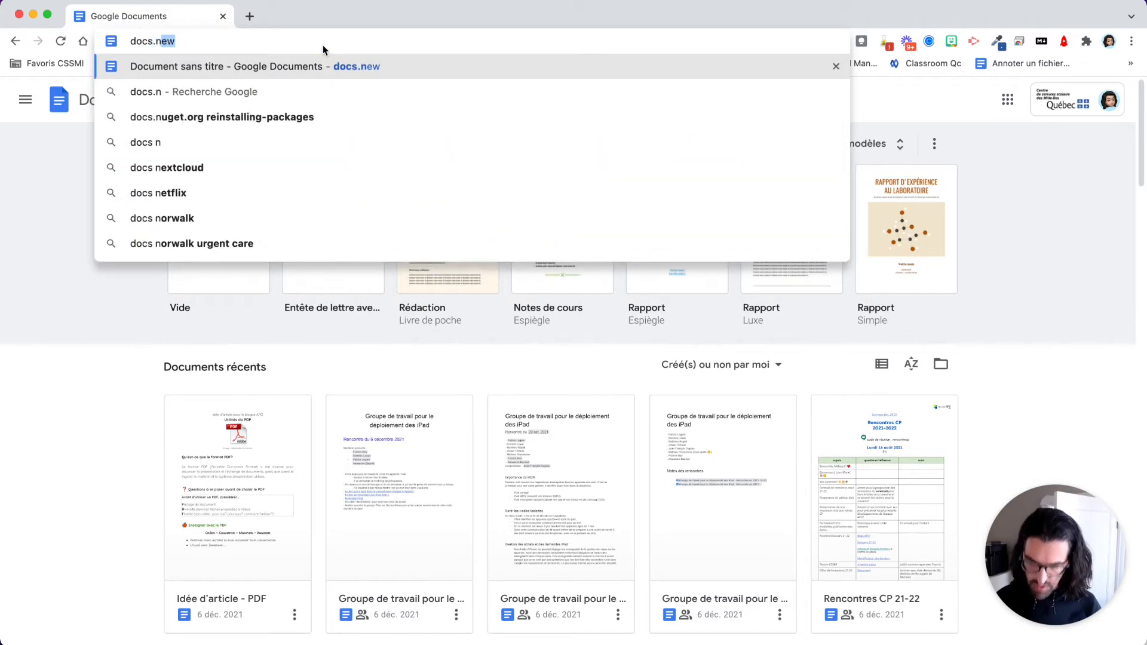
pyautogui.write('ew')
pyautogui.press('Return')
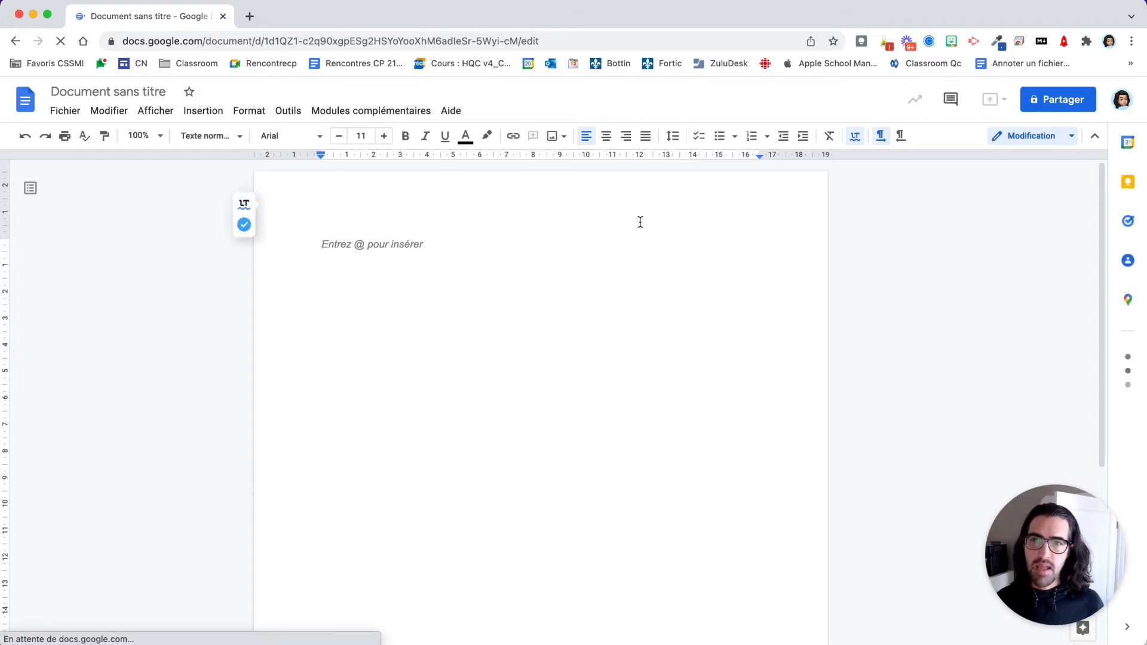
# Step: Write "Les Fêtes arrivent à grands pas!" in the Titre style and accept the suggested non-breaking space before the exclamation mark
pyautogui.click(220, 137)
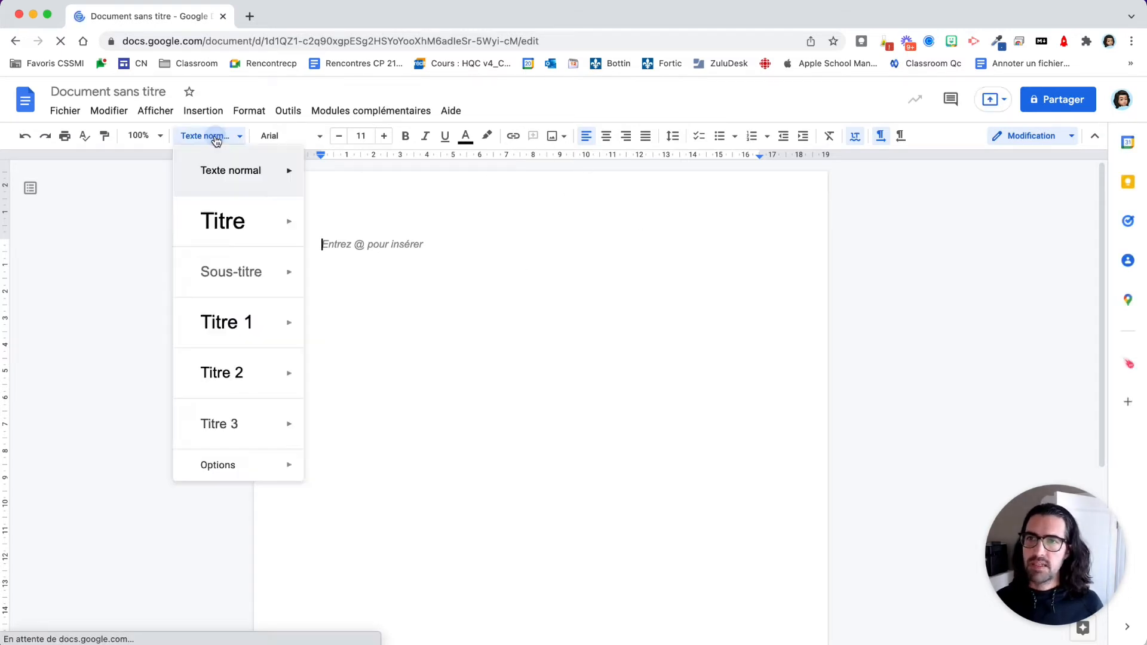
pyautogui.click(221, 225)
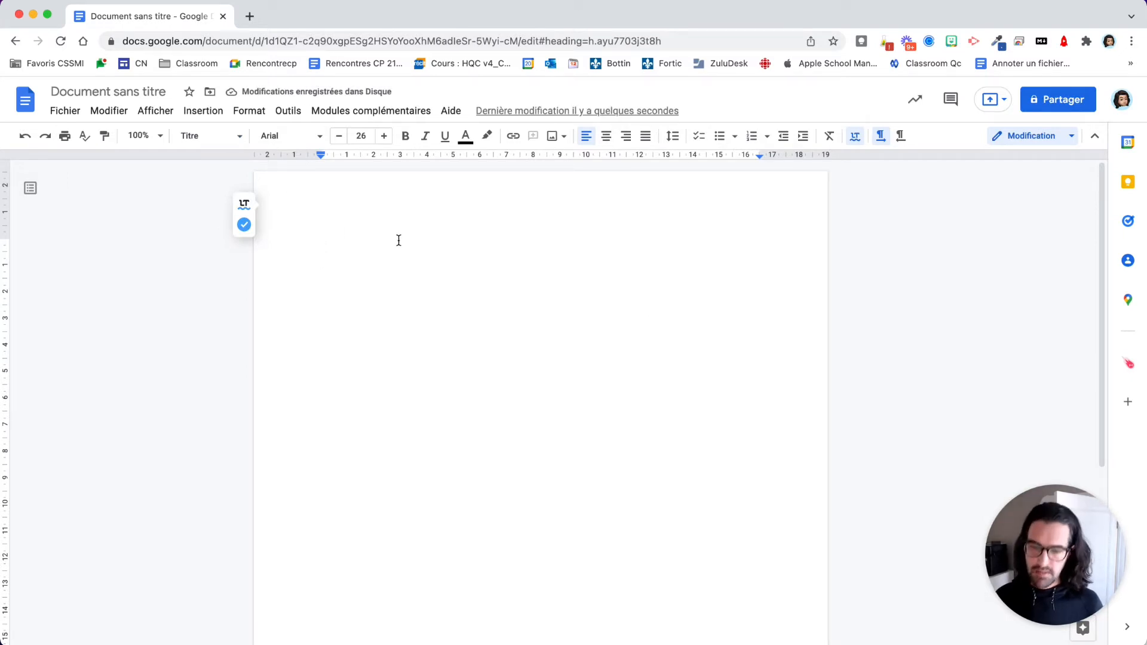
pyautogui.write('Les F')
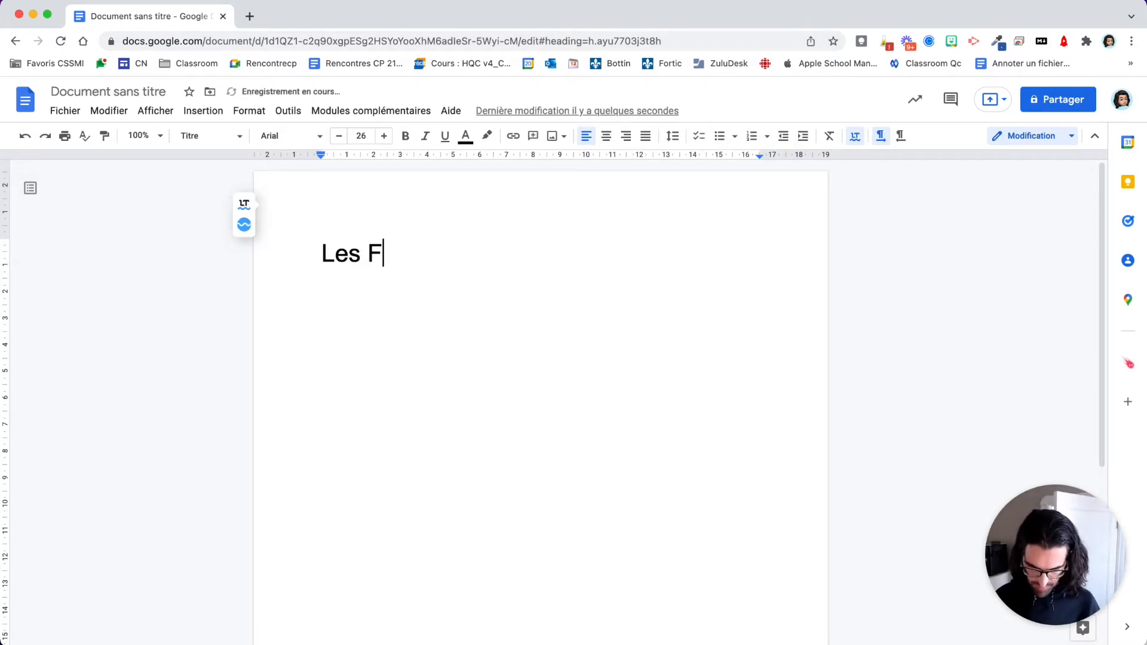
pyautogui.write('êtes arrivent à grands pas!')
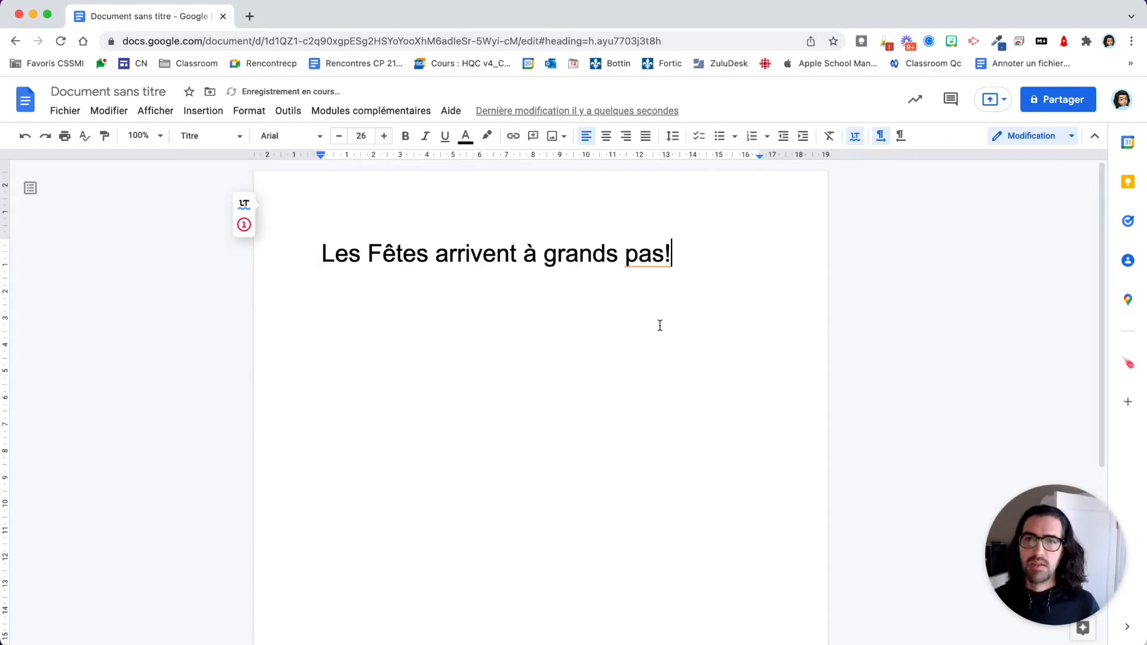
pyautogui.click(643, 255)
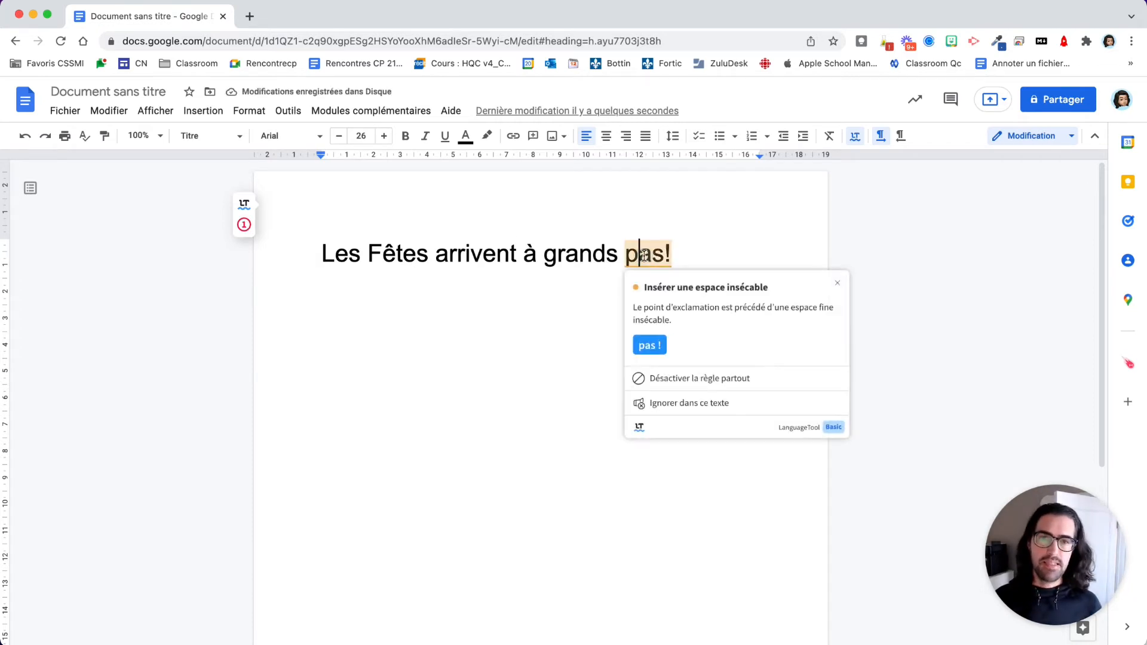
pyautogui.click(649, 340)
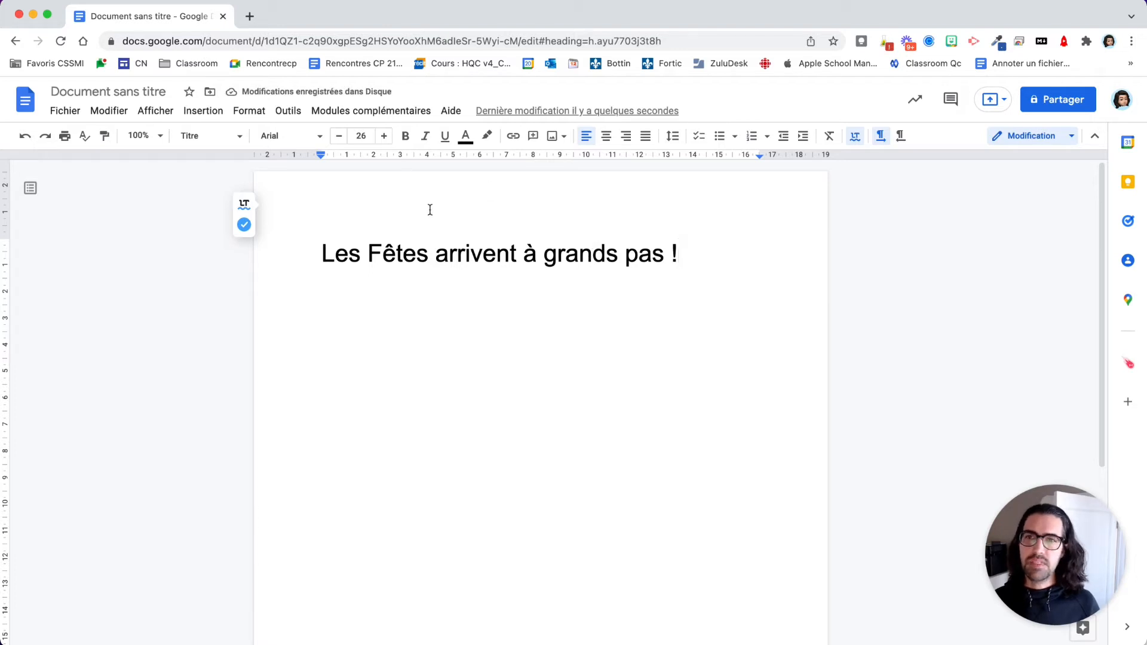
# Step: Select the title text, search the additional fonts for "moun" and confirm Mountains of Christmas for the font list
pyautogui.moveTo(681, 256); pyautogui.dragTo(320, 256)
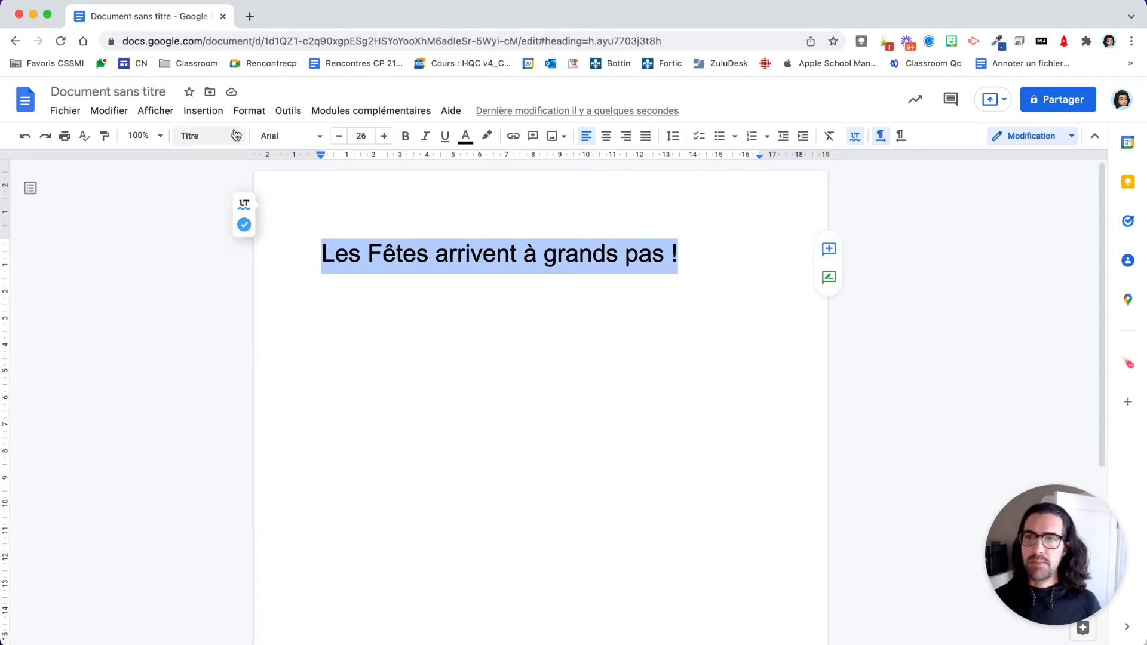
pyautogui.click(304, 135)
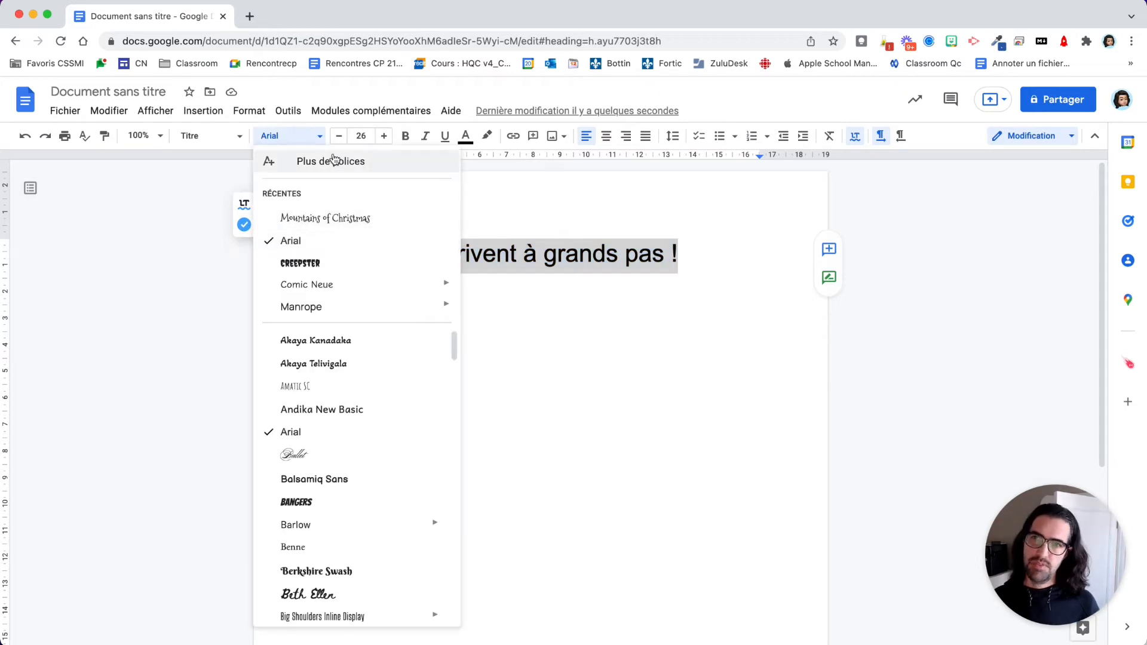
pyautogui.click(314, 161)
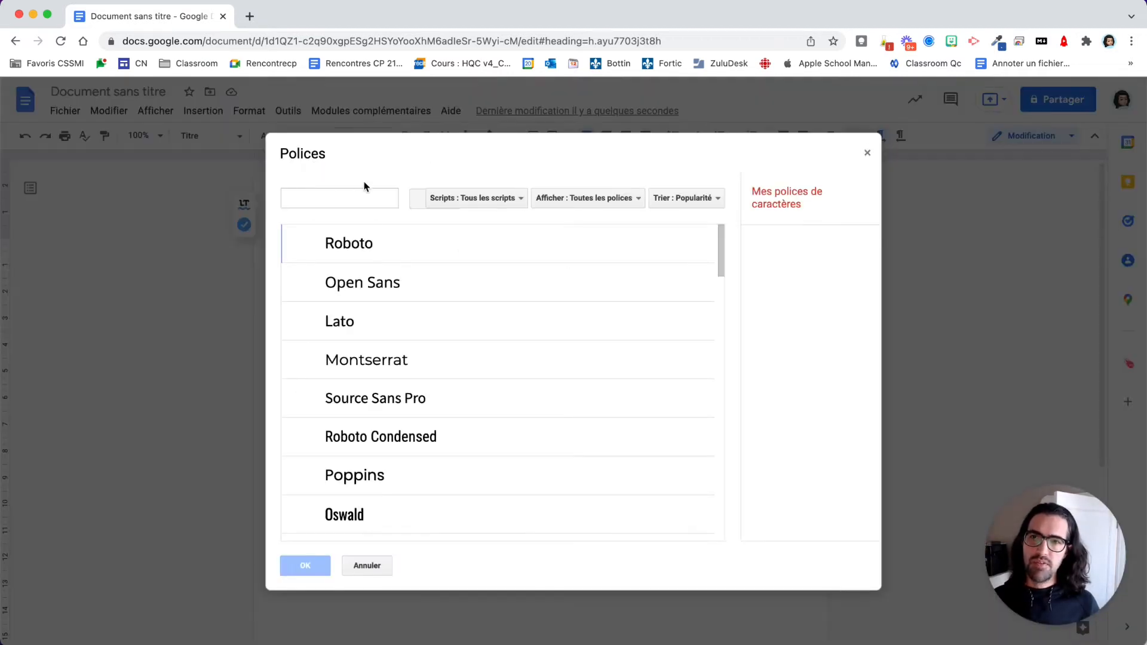
pyautogui.click(340, 197)
pyautogui.write('moun')
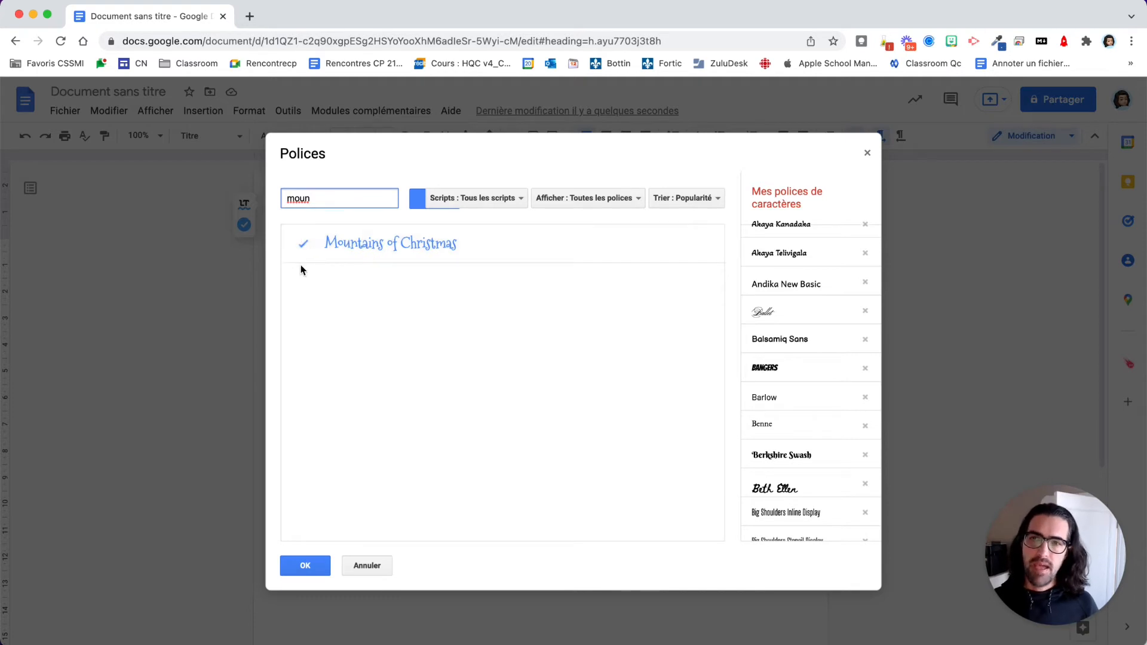
pyautogui.click(320, 572)
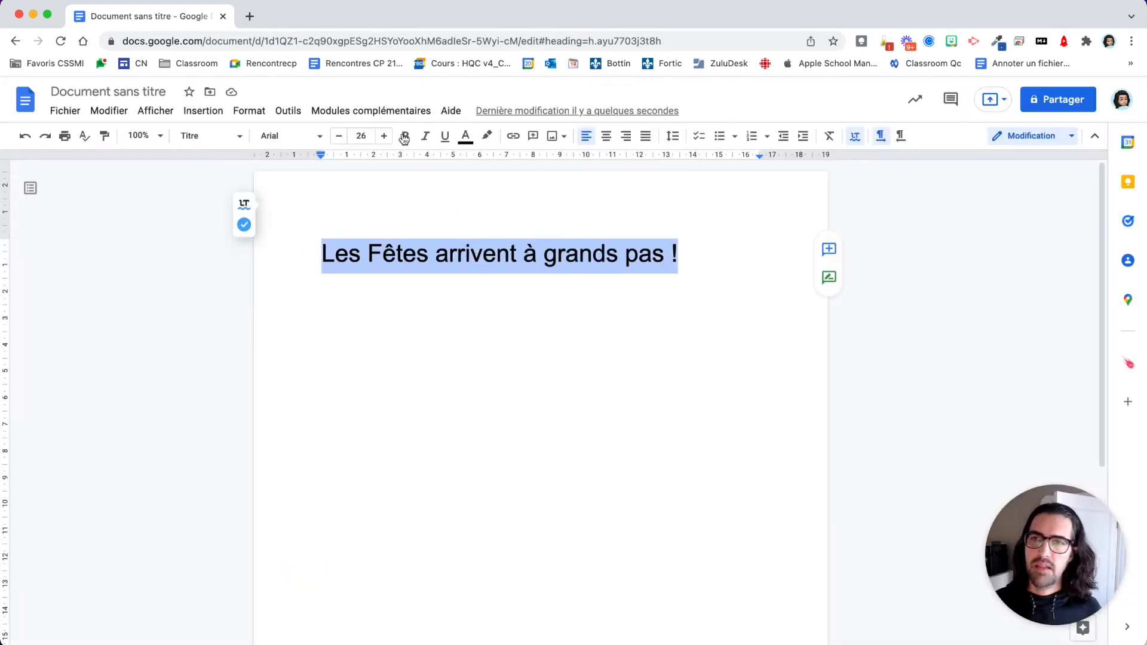
pyautogui.click(284, 136)
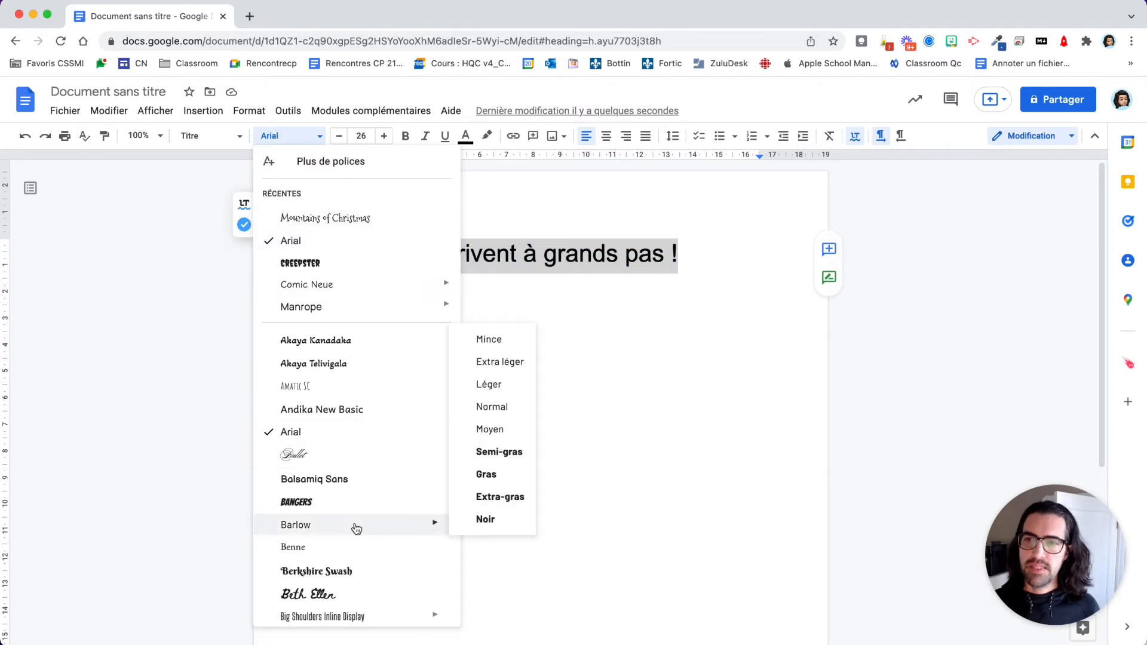
pyautogui.scroll(-10, 358, 526)
pyautogui.scroll(1, 355, 530)
pyautogui.scroll(-1, 353, 530)
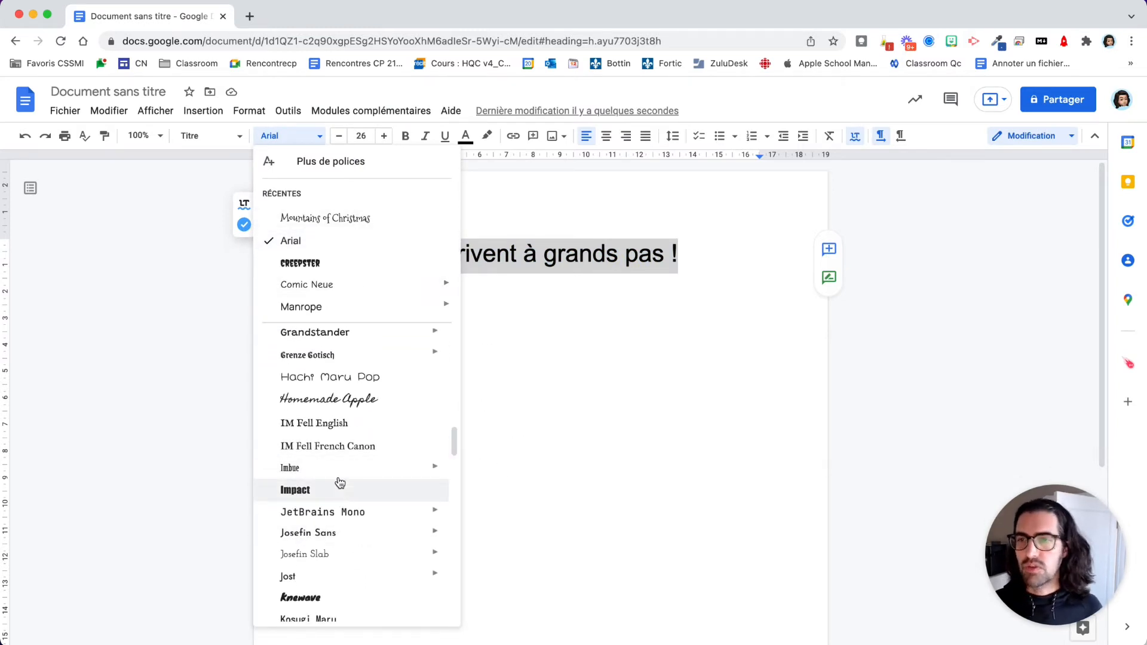
pyautogui.scroll(5, 338, 482)
pyautogui.click(337, 239)
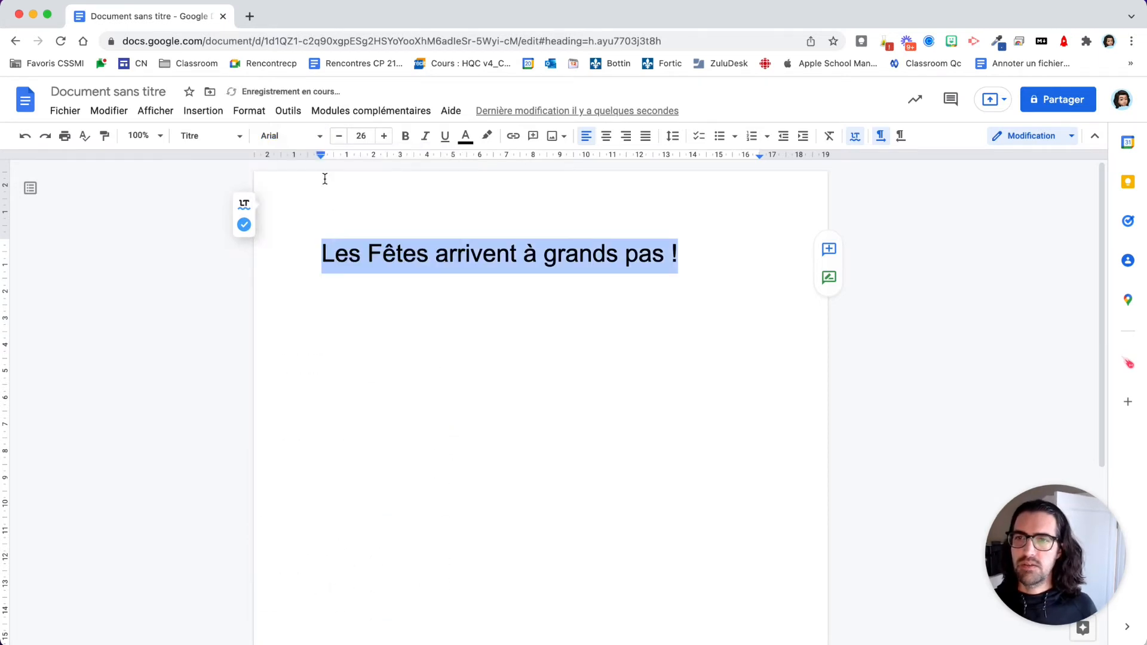
# Step: Format the title in the Mountains of Christmas font, bold and centered
pyautogui.click(292, 136)
pyautogui.click(340, 241)
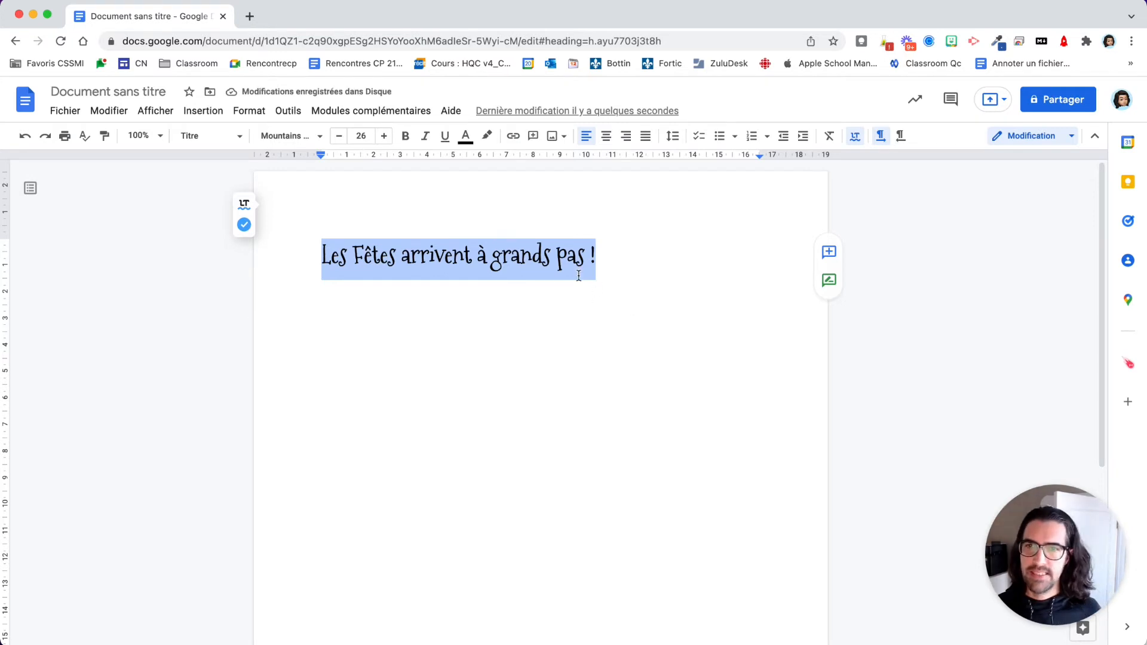
pyautogui.click(406, 137)
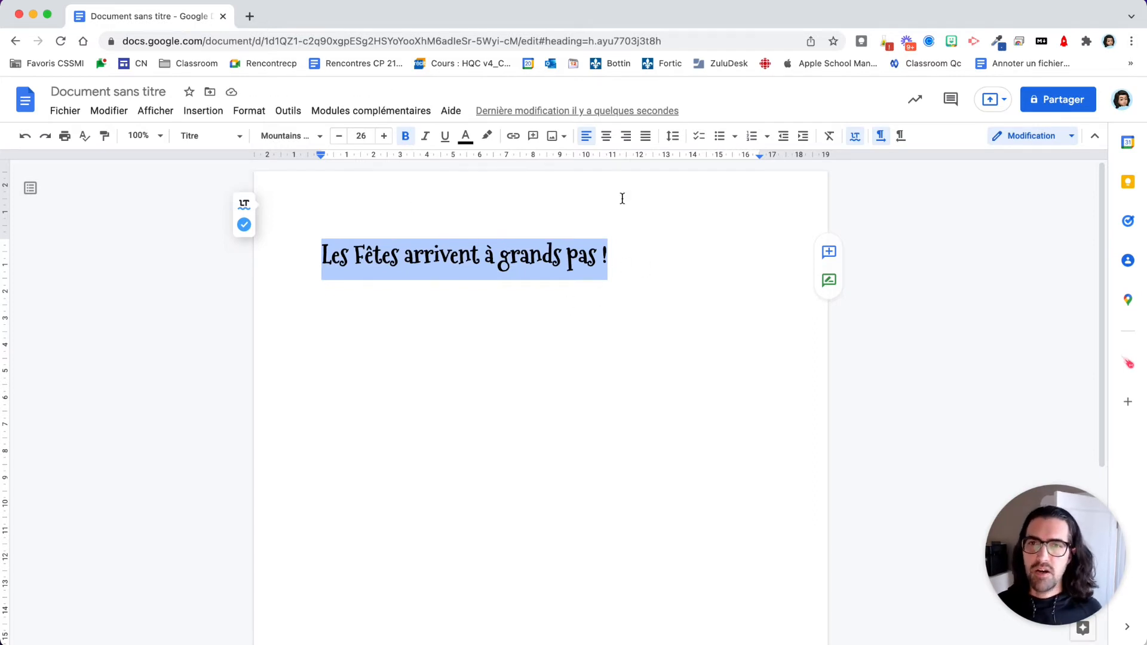
pyautogui.click(607, 135)
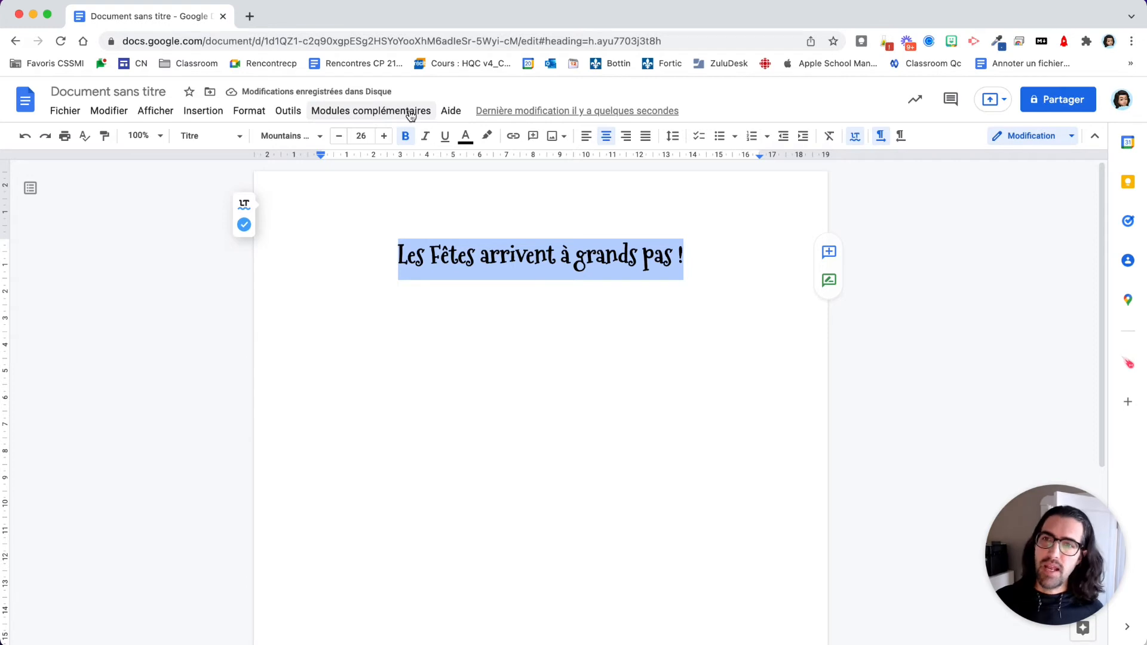
# Step: Apply the Fun Text add-on's Rainbow text color effect to the selected title and deselect it
pyautogui.click(371, 113)
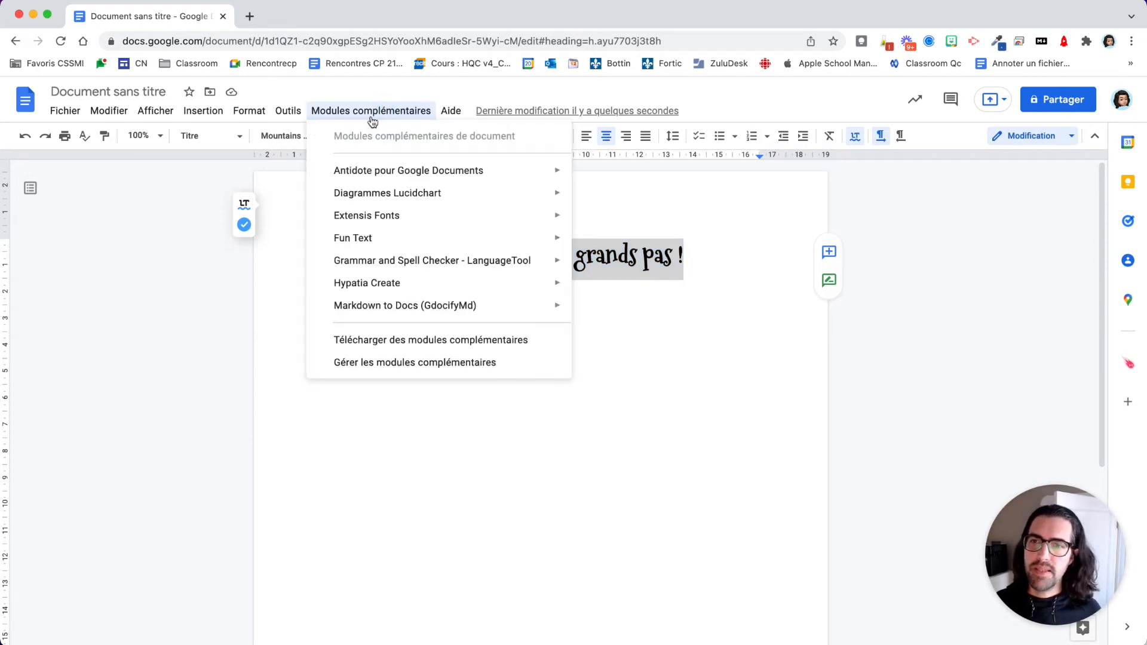
pyautogui.moveTo(365, 239)
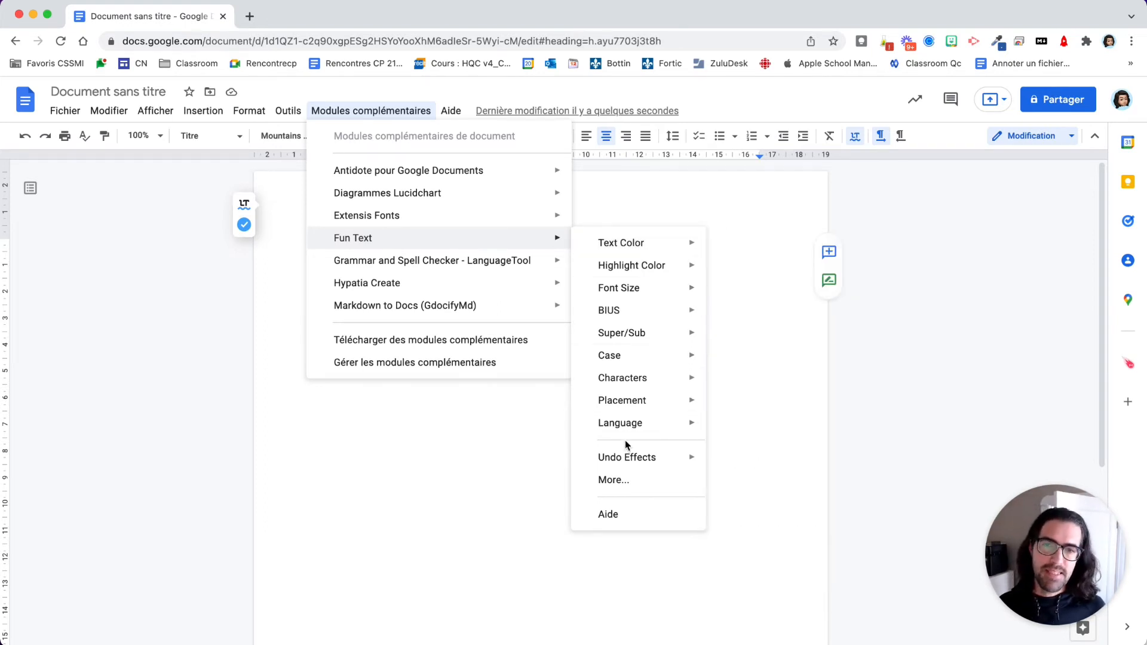
pyautogui.moveTo(637, 247)
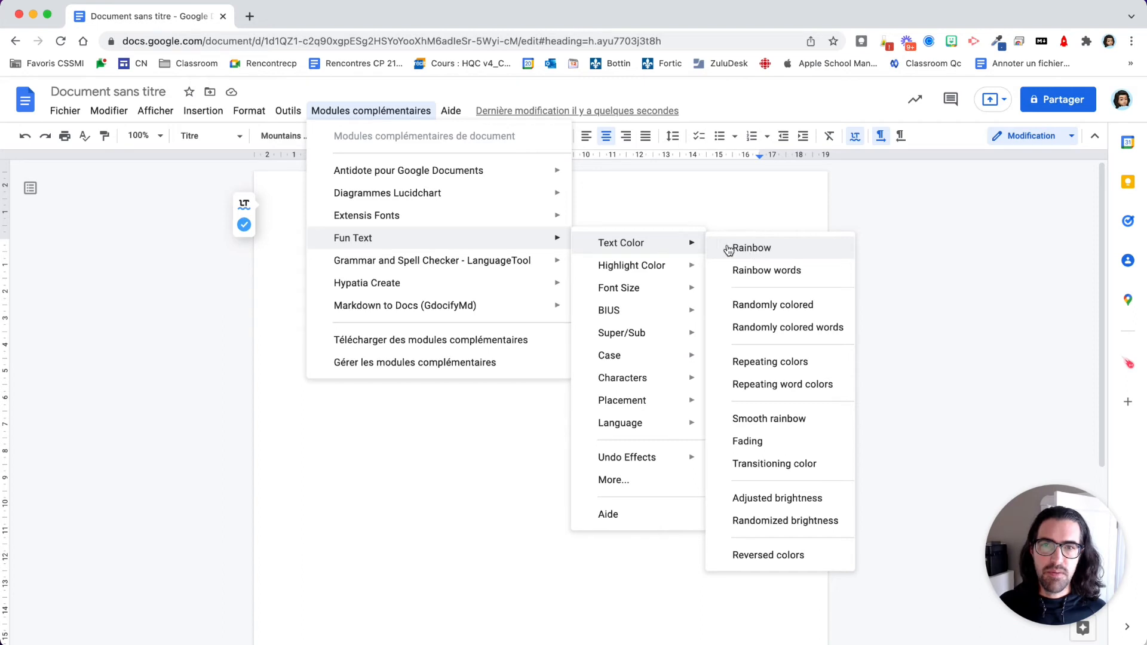
pyautogui.click(764, 247)
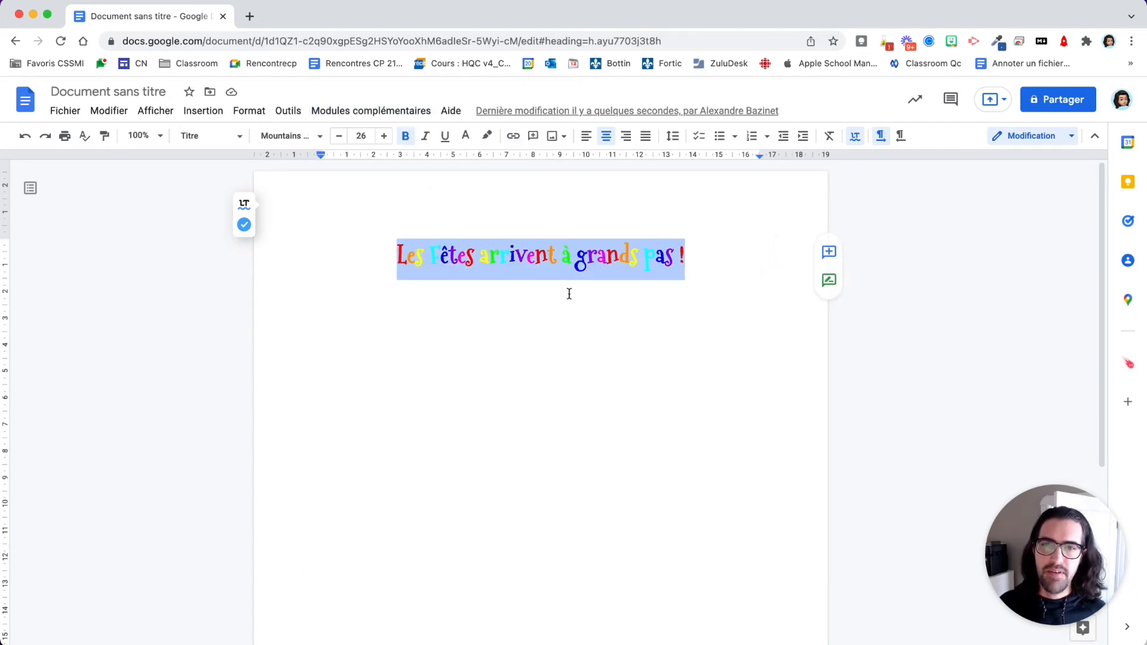
pyautogui.click(722, 271)
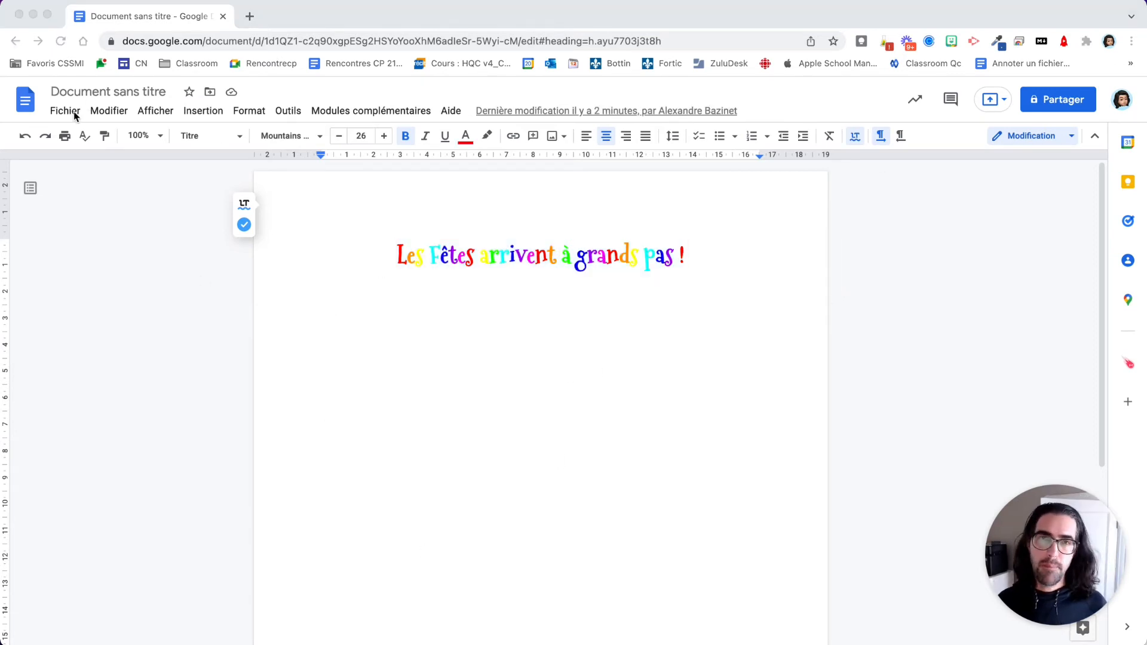
# Step: Set the page color of the whole document to dark green in the page setup
pyautogui.click(70, 113)
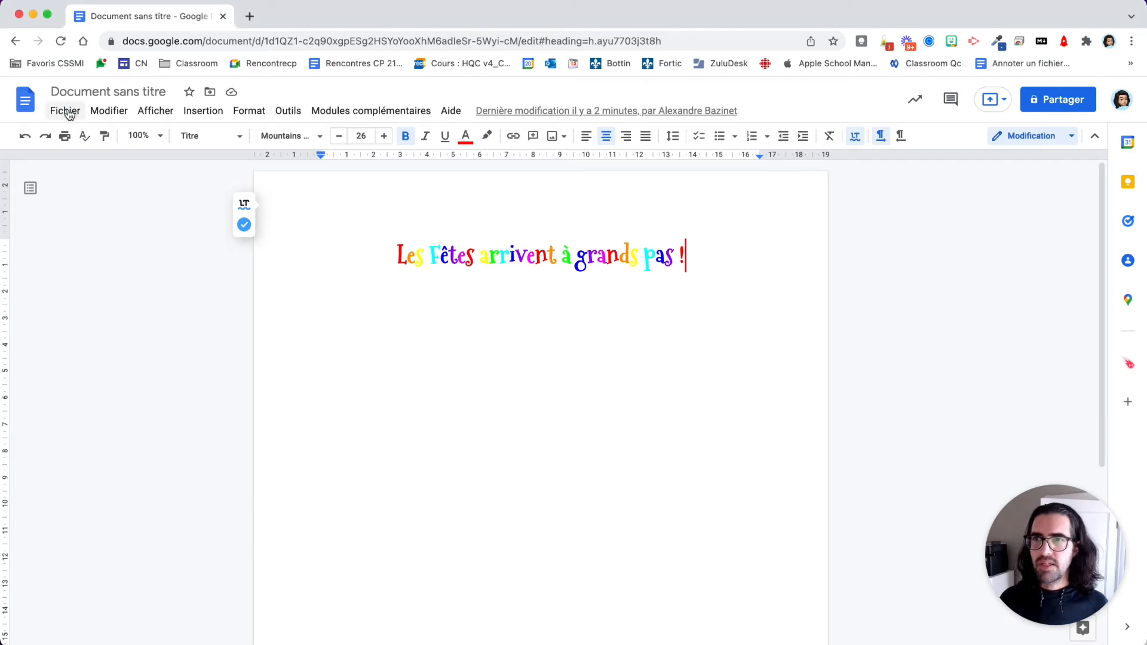
pyautogui.click(70, 112)
pyautogui.click(134, 535)
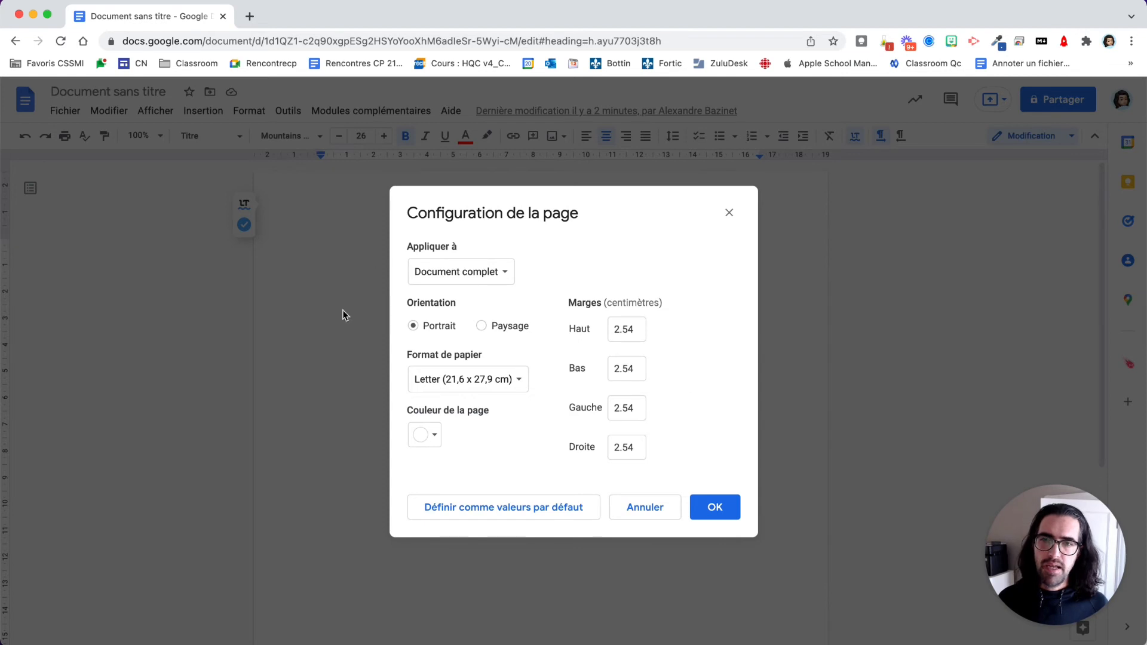
pyautogui.click(435, 442)
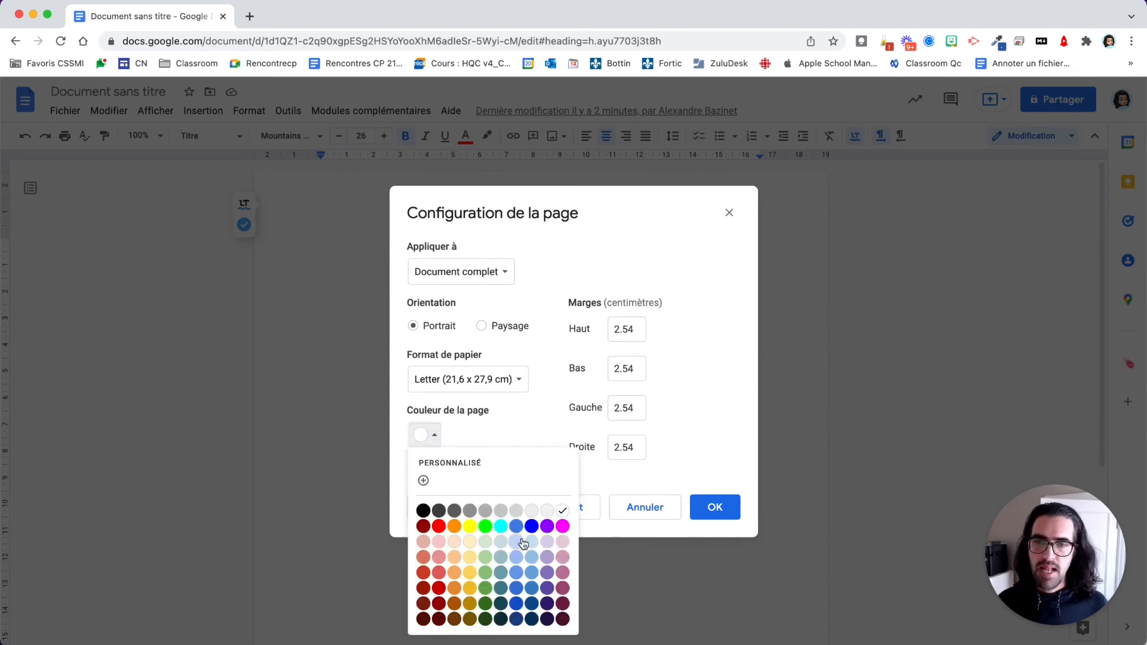
pyautogui.click(486, 603)
pyautogui.click(712, 508)
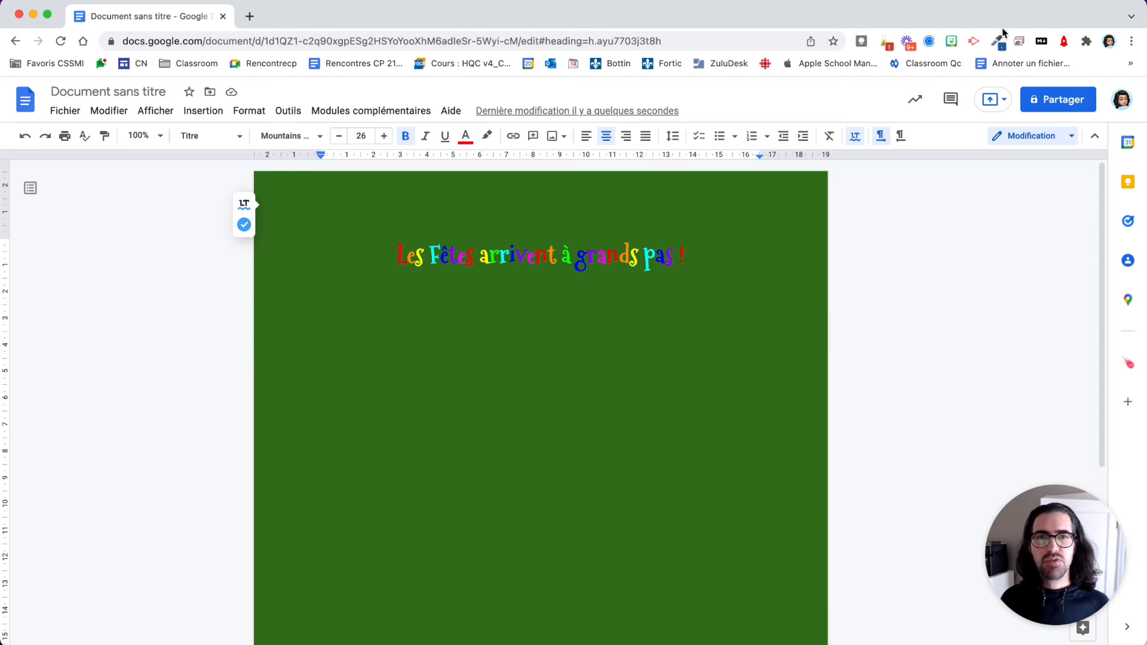
# Step: Insert the Bitmoji of the character in a green elf hat peeking from the side below the title
pyautogui.click(952, 42)
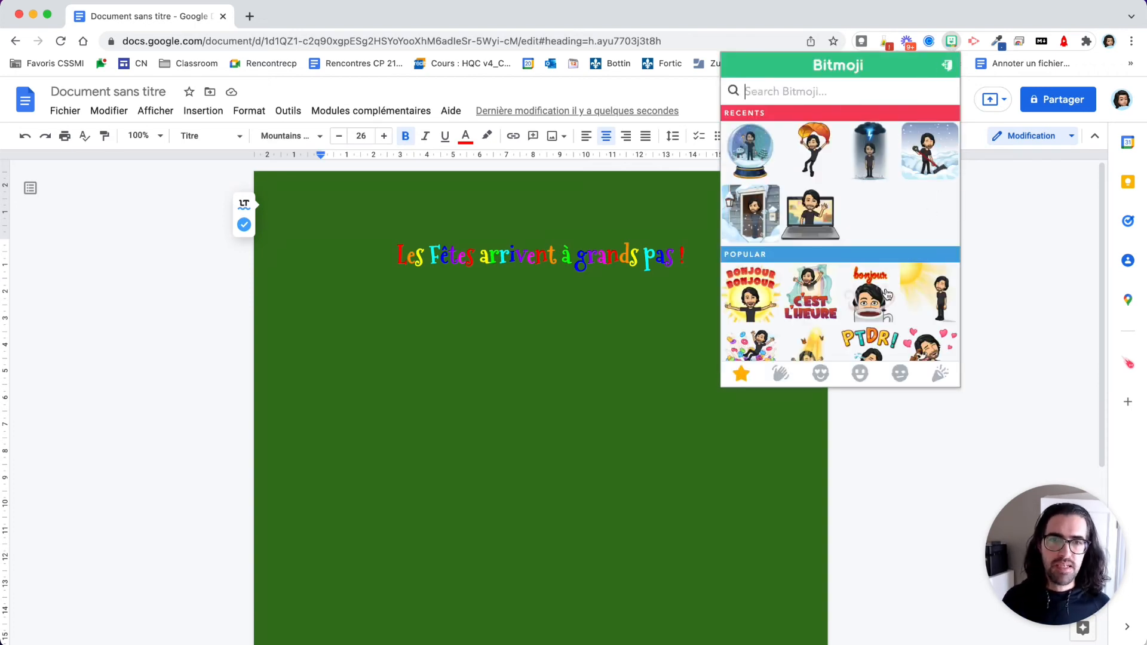
pyautogui.scroll(-5, 886, 291)
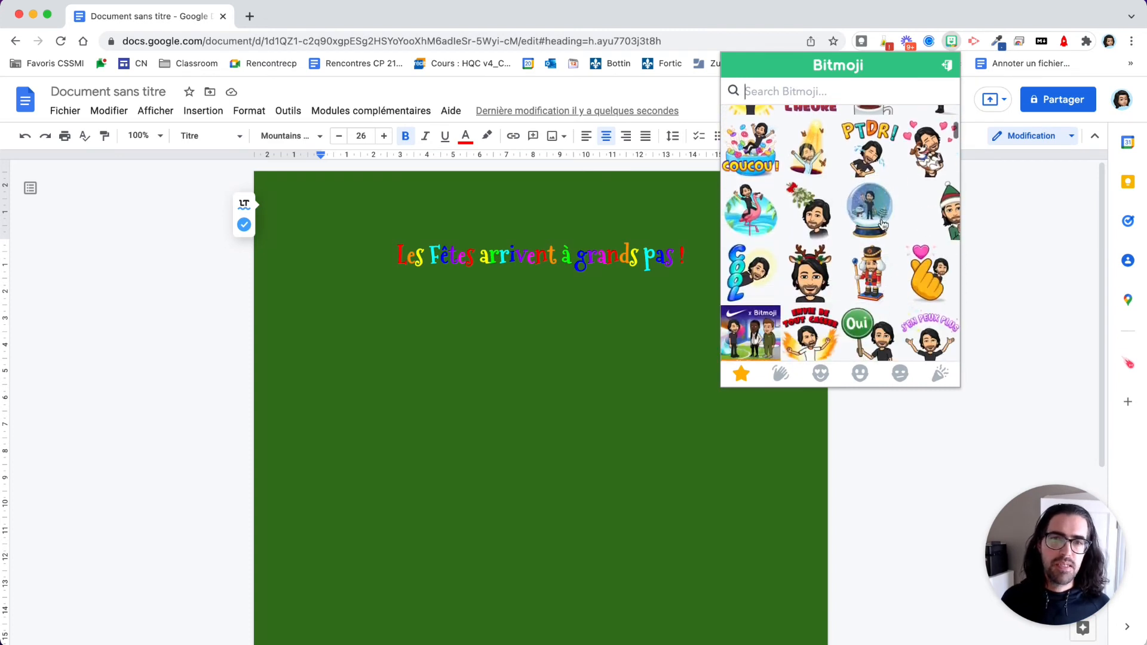
pyautogui.scroll(-3, 869, 221)
pyautogui.scroll(-2, 869, 221)
pyautogui.scroll(4, 884, 209)
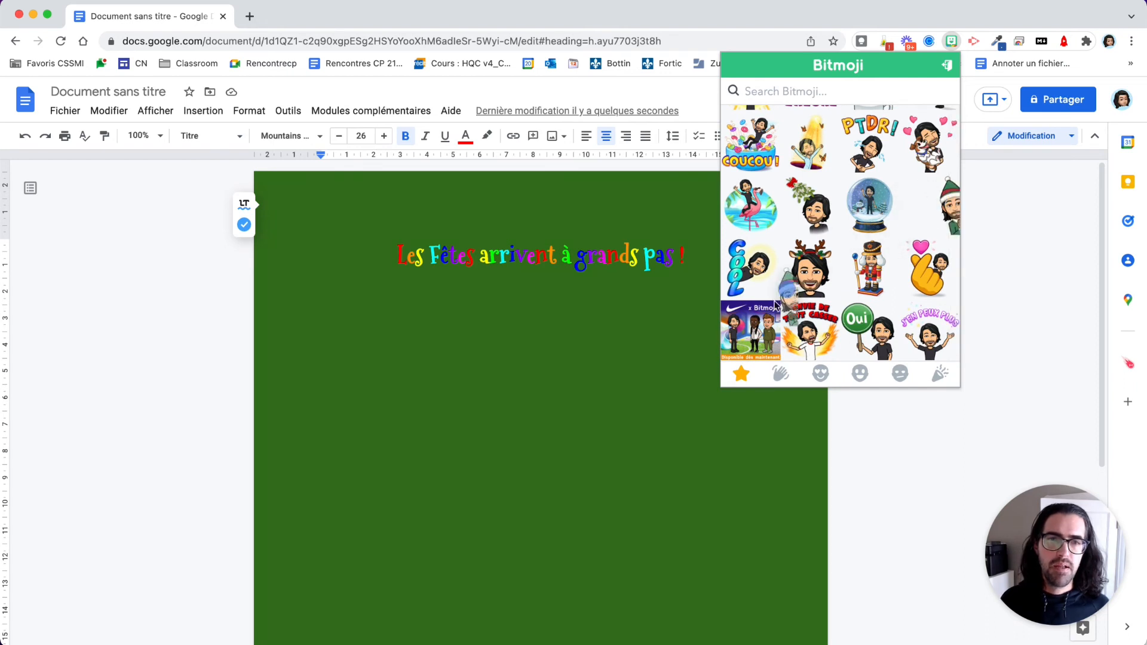
pyautogui.click(704, 425)
pyautogui.press('super+v')
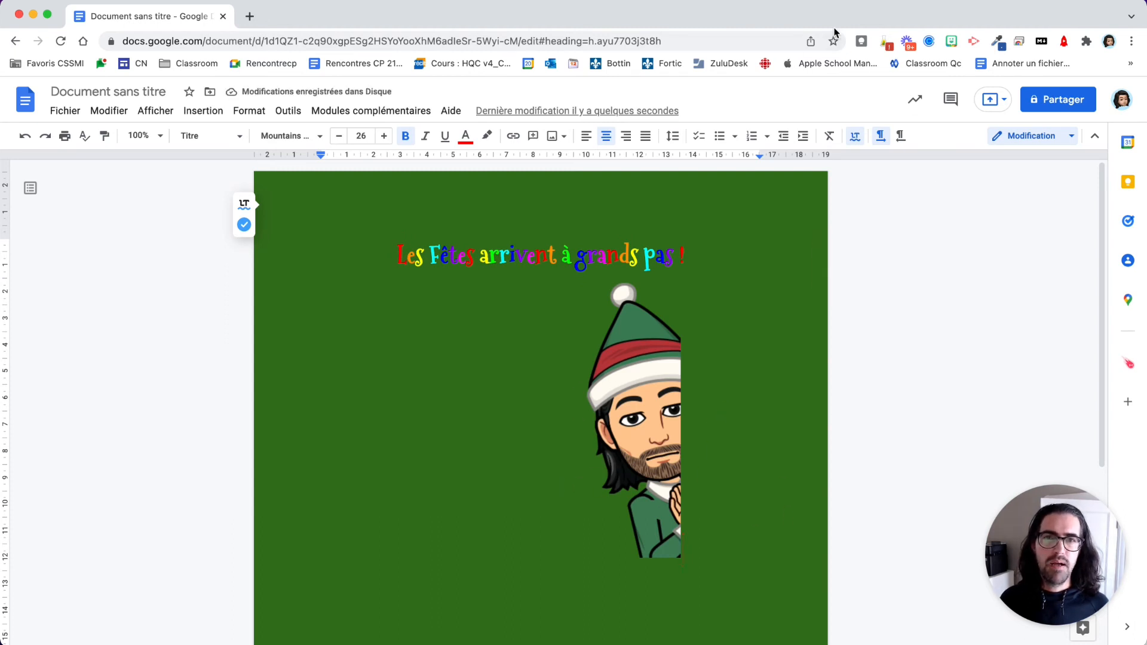
# Step: Insert the recent snow globe Bitmoji into the document and shrink it to about half its size
pyautogui.click(953, 42)
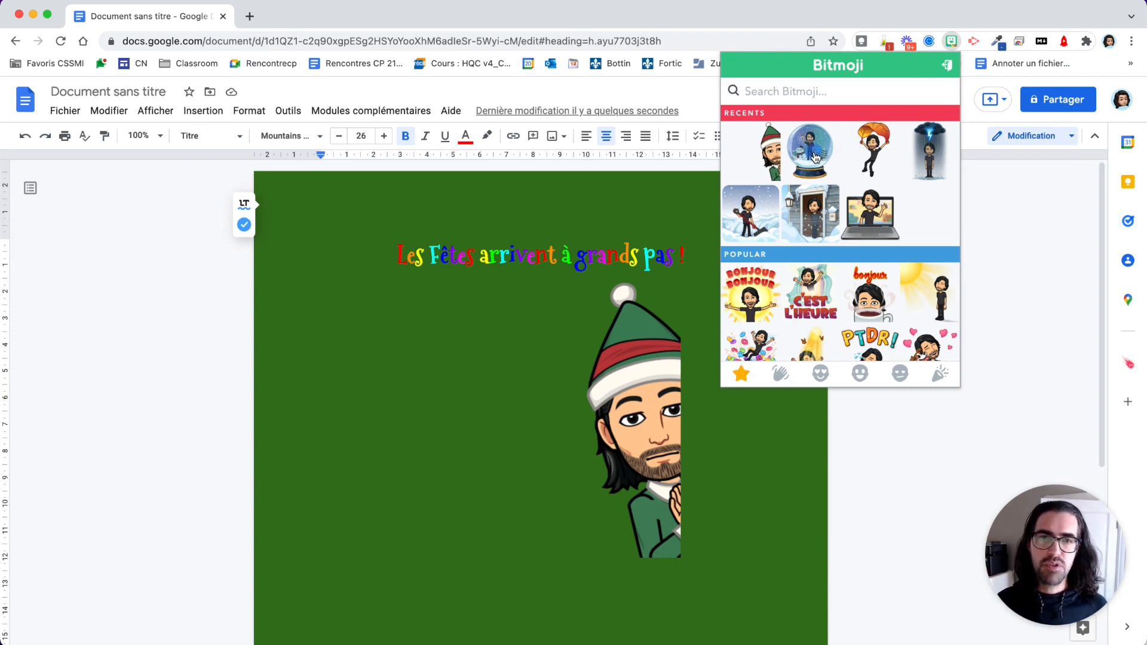
pyautogui.moveTo(814, 154); pyautogui.dragTo(396, 477)
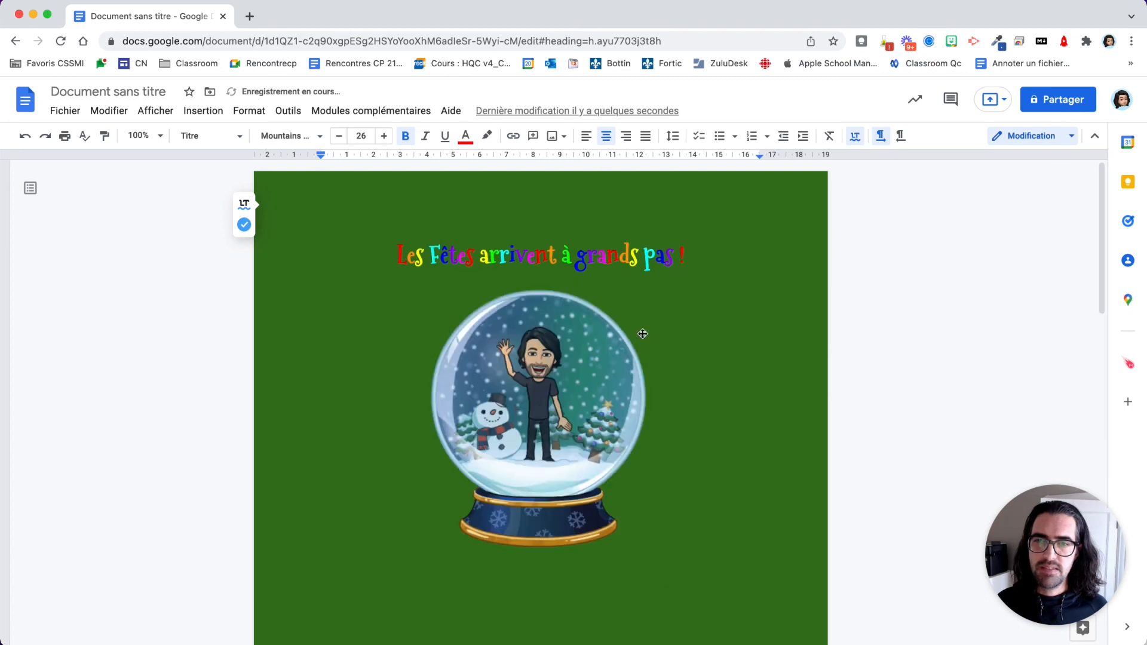
pyautogui.scroll(-12, 663, 410)
pyautogui.scroll(10, 663, 409)
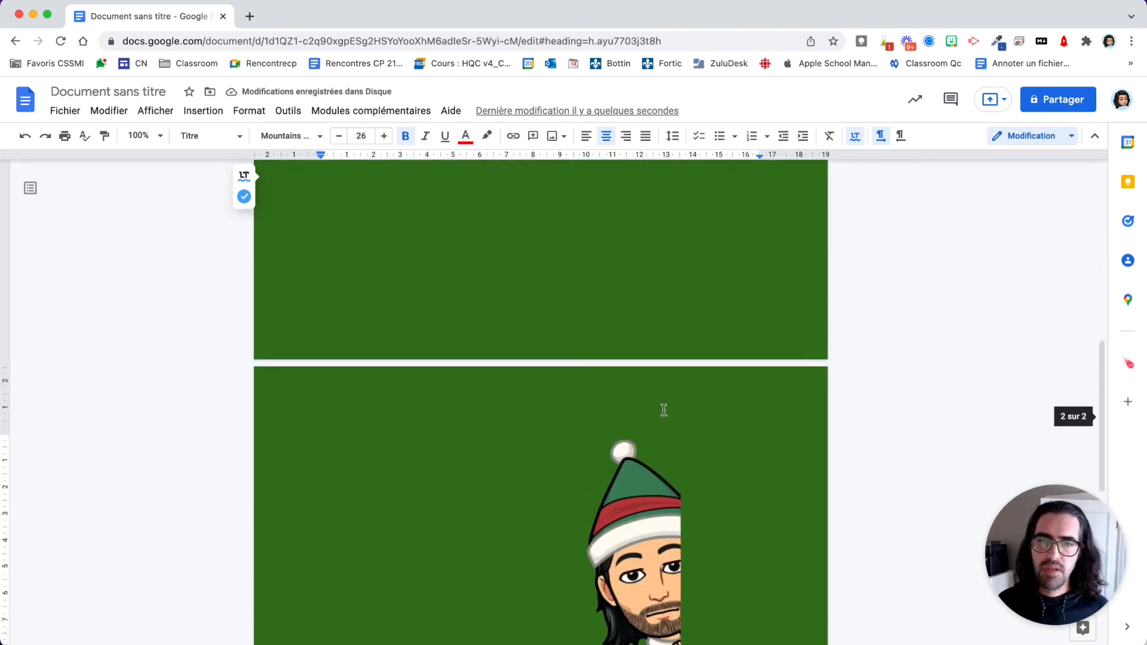
pyautogui.click(627, 469)
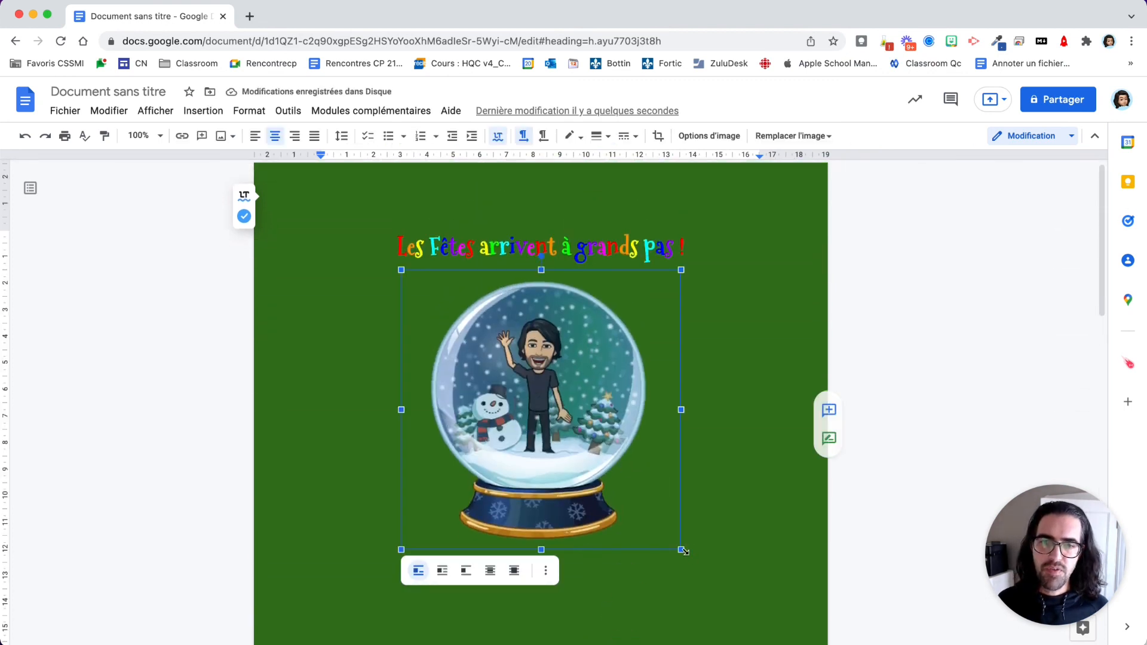
pyautogui.moveTo(681, 549); pyautogui.dragTo(519, 409)
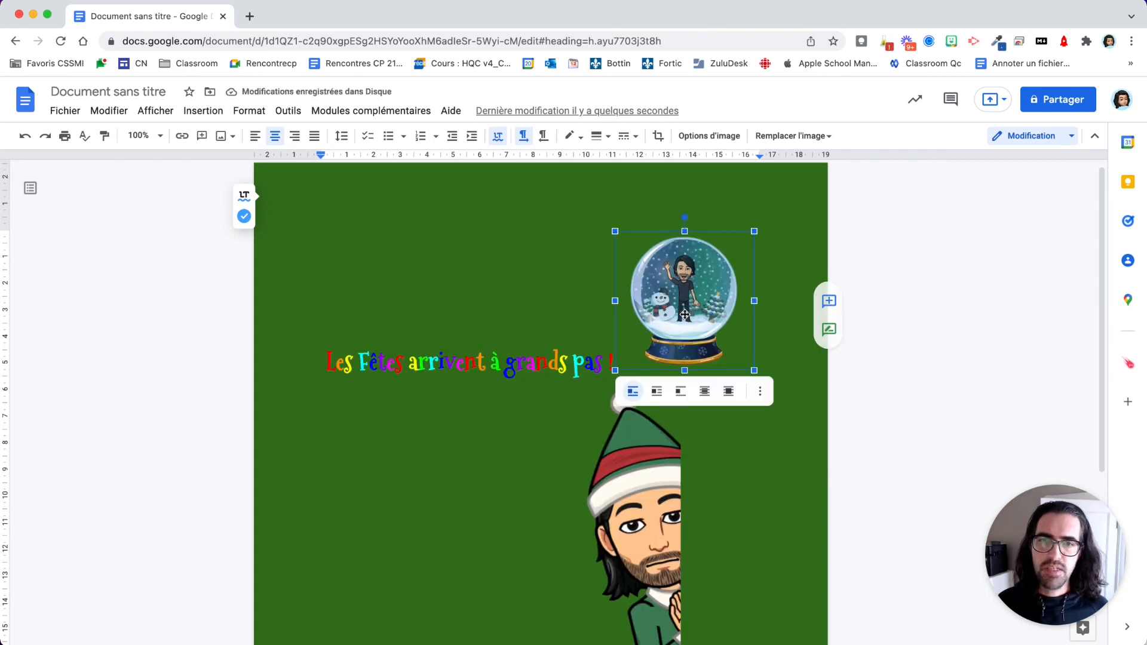
# Step: Insert a line break between the title and the snow globe to place the globe beside the elf Bitmoji
pyautogui.scroll(-2, 460, 475)
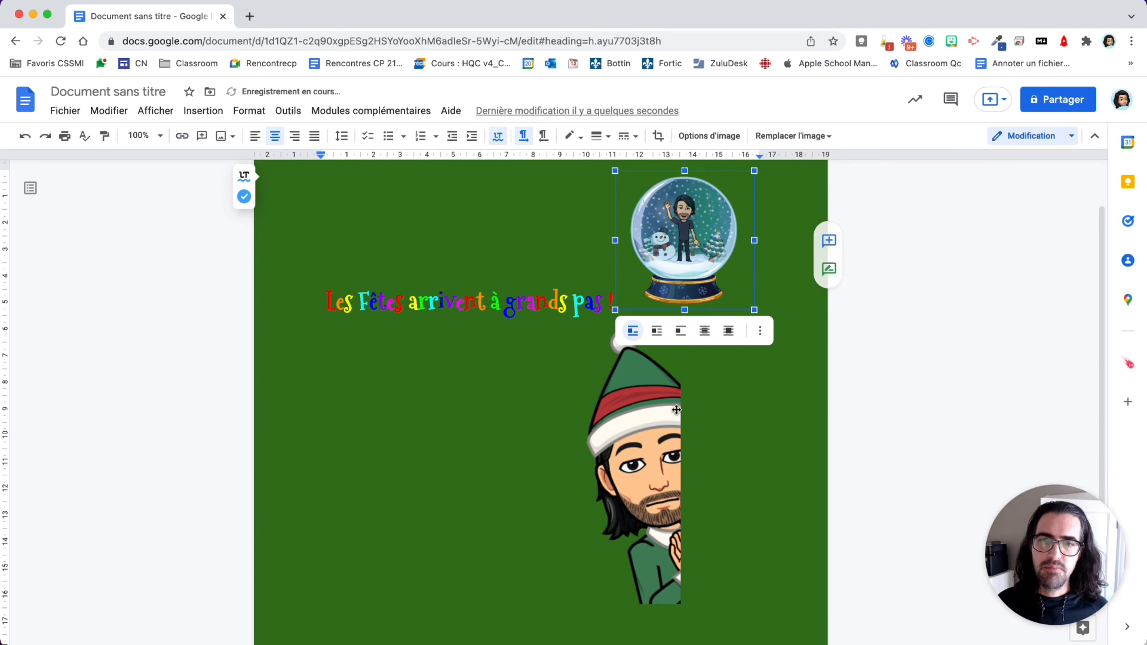
pyautogui.click(626, 300)
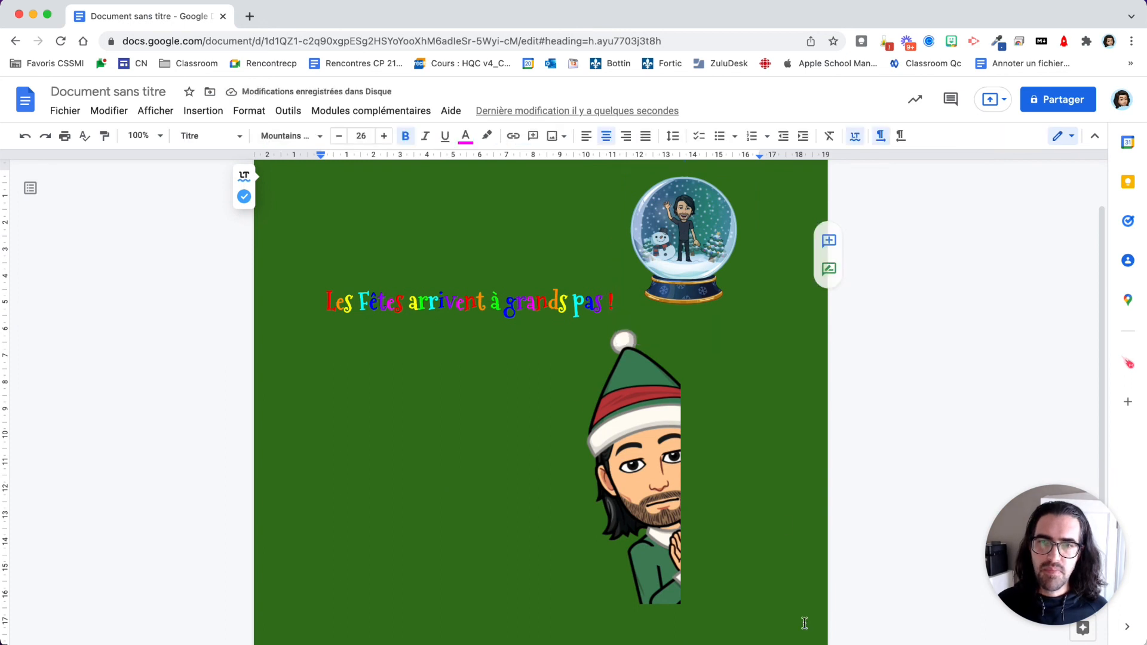
pyautogui.press('Right')
pyautogui.press('Return')
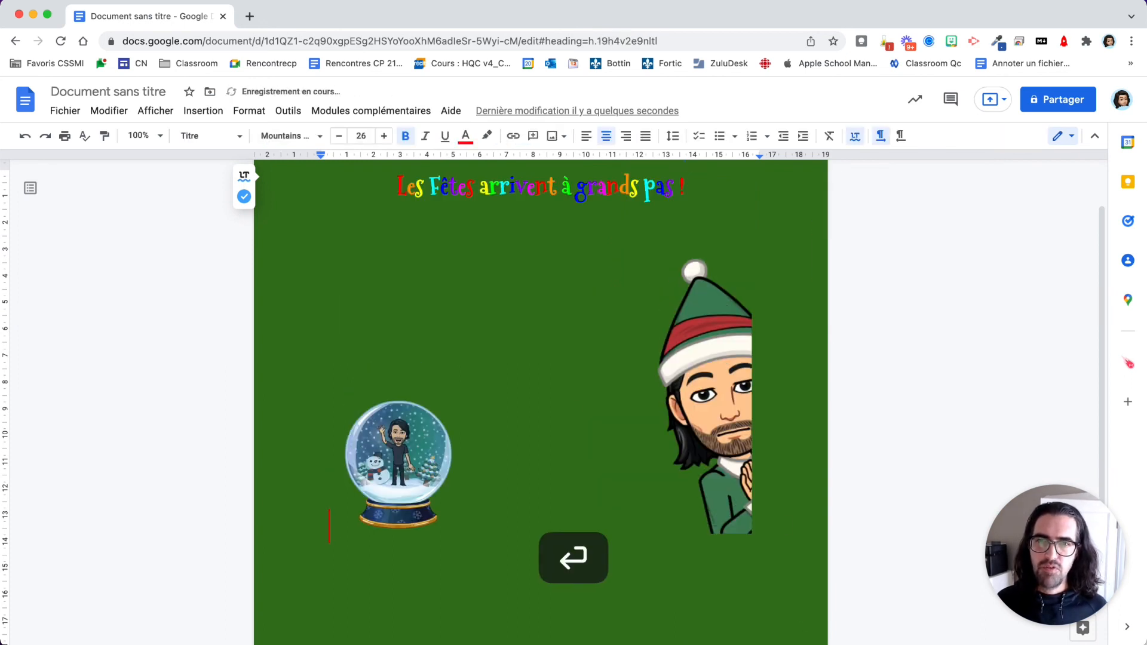
pyautogui.scroll(2, 730, 545)
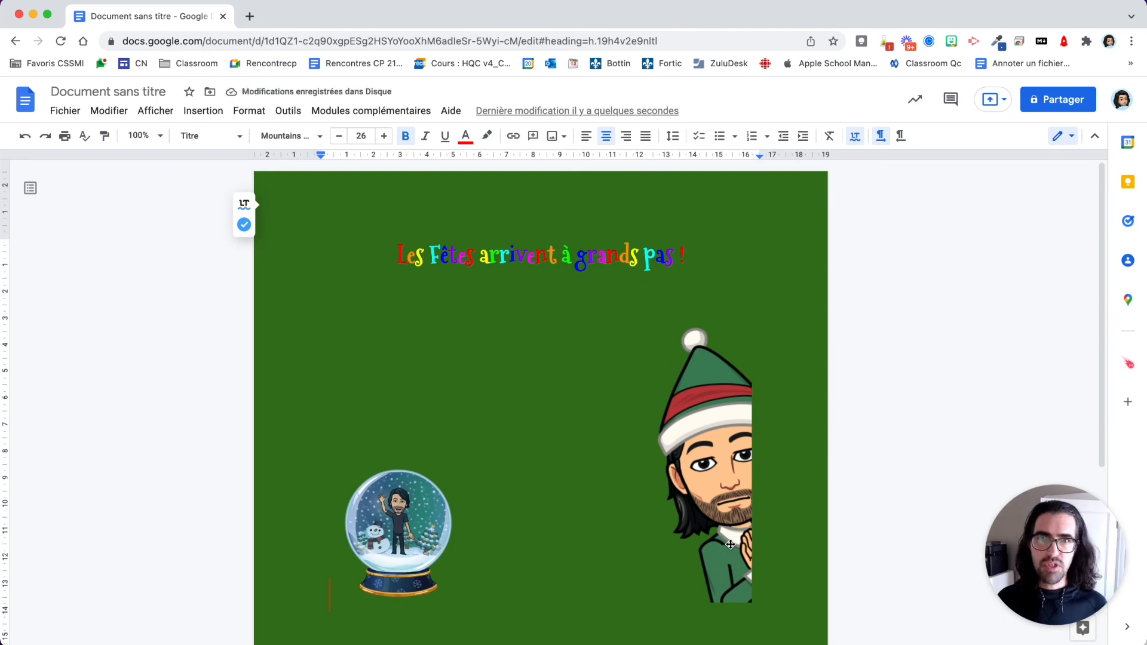